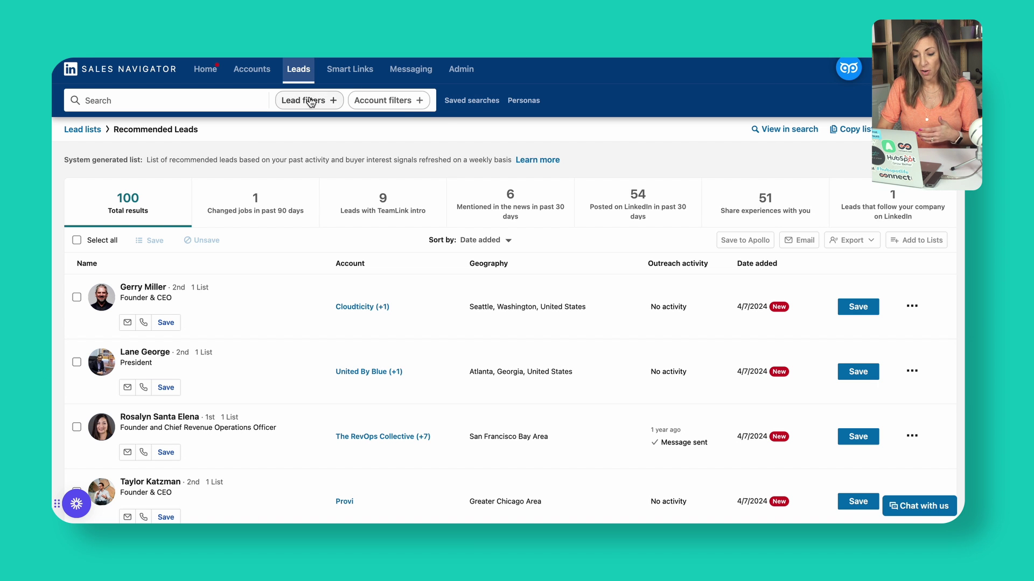
# Return to the full Sales Navigator lead lists through the Lead lists breadcrumb.
pyautogui.click(300, 79)
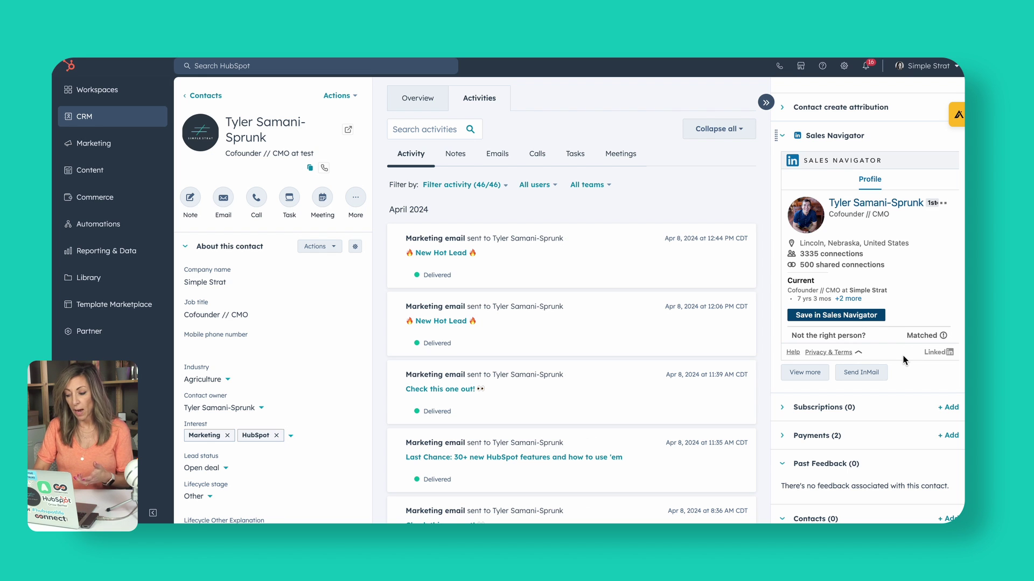
# Start a LinkedIn message to the contact from the Sales Navigator card, then cancel it.
pyautogui.click(946, 205)
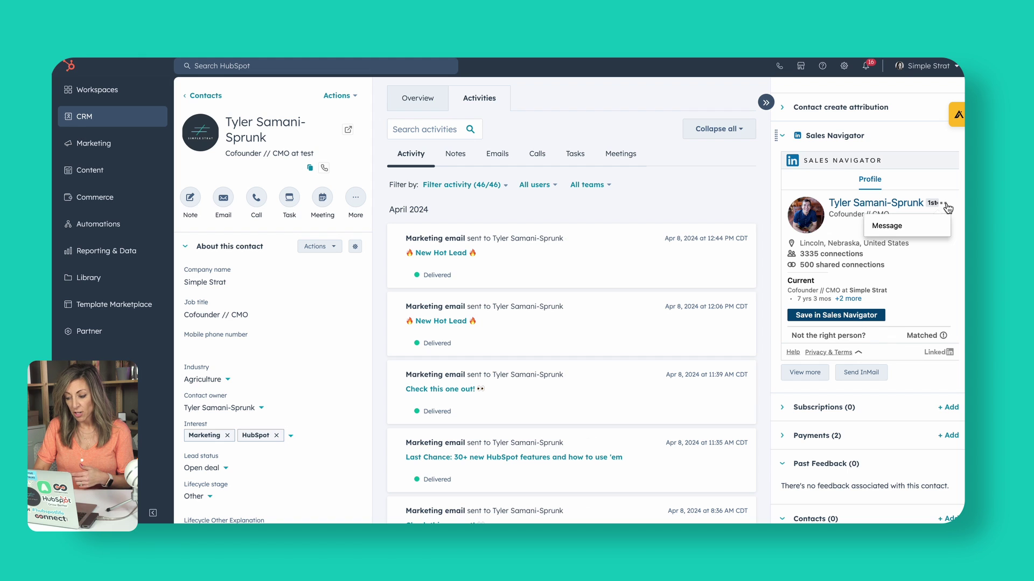
pyautogui.click(887, 226)
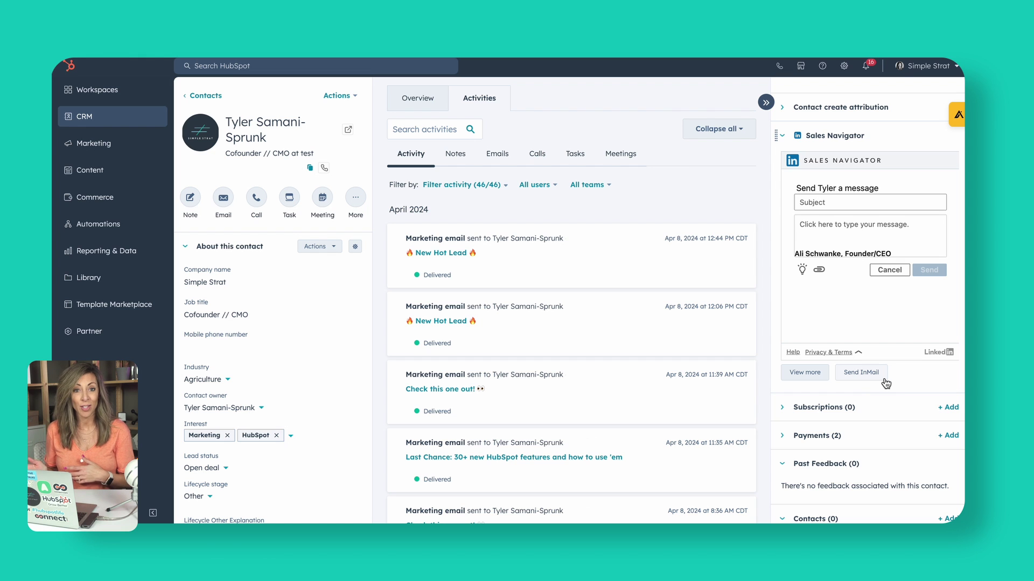
pyautogui.click(889, 270)
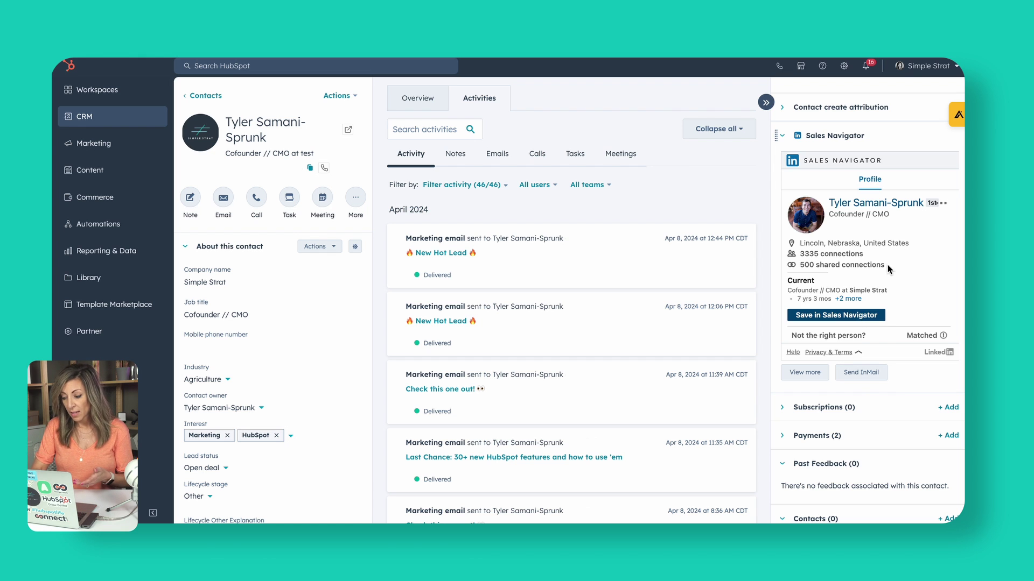
# Open the lead-list choices, close them without saving, and reload the contact page.
pyautogui.scroll(-1, 889, 313)
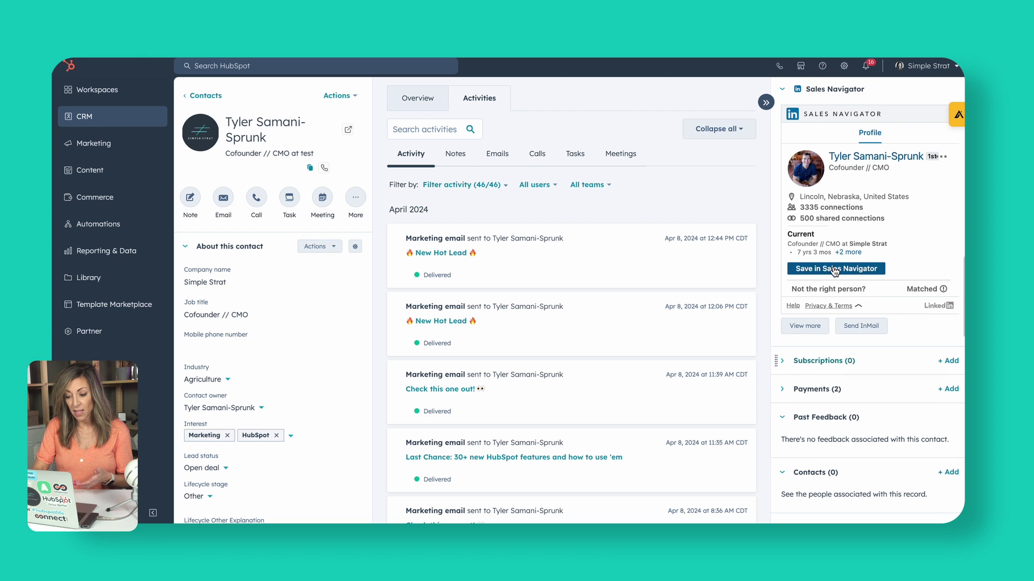
pyautogui.click(833, 267)
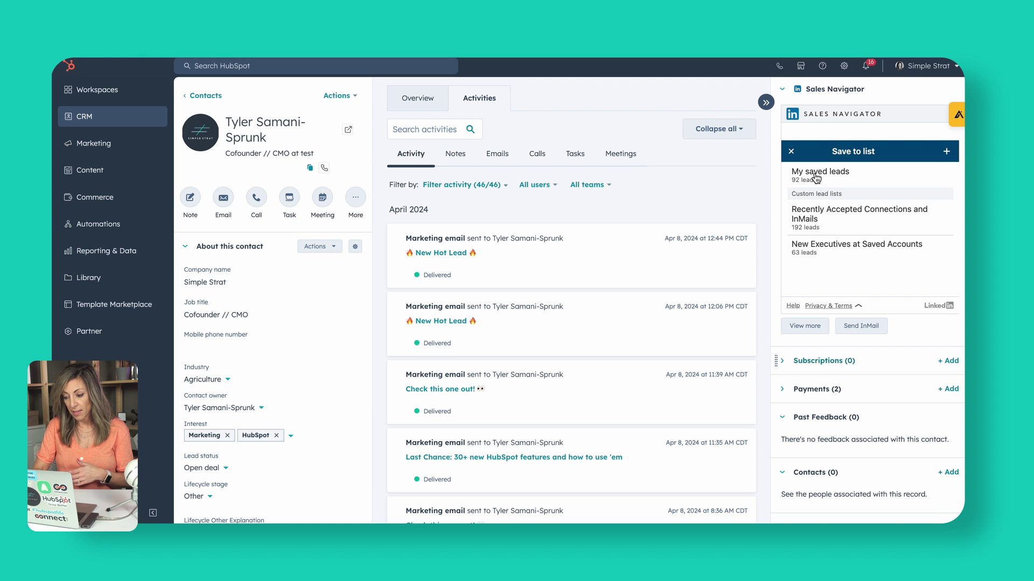
pyautogui.scroll(-1, 830, 238)
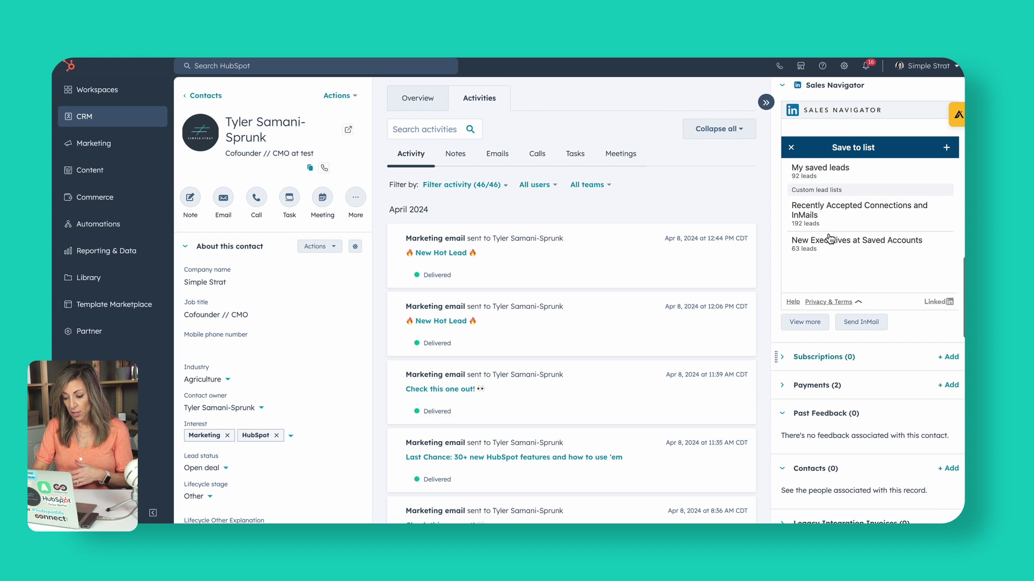
pyautogui.click(791, 148)
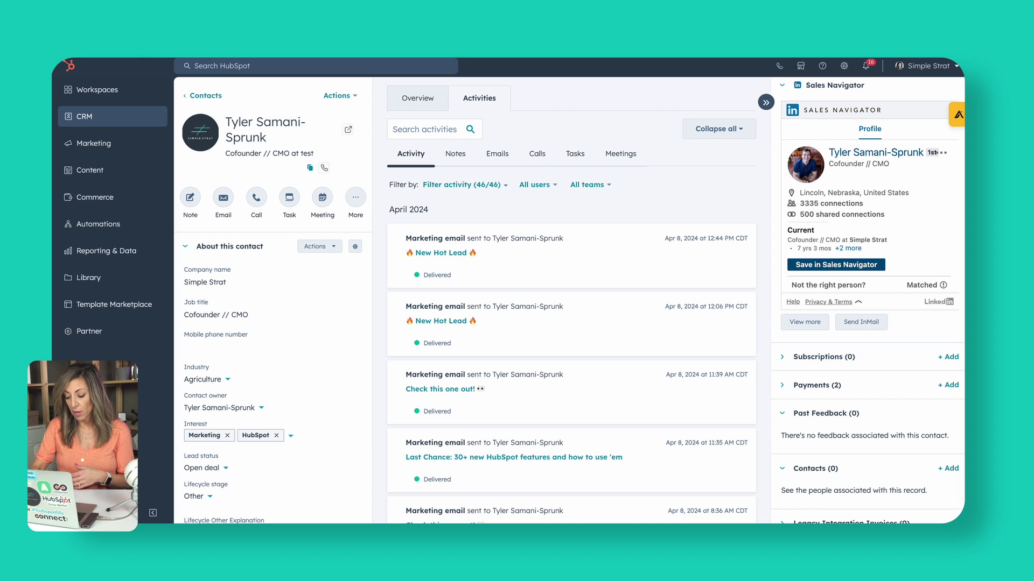
pyautogui.press('F5')
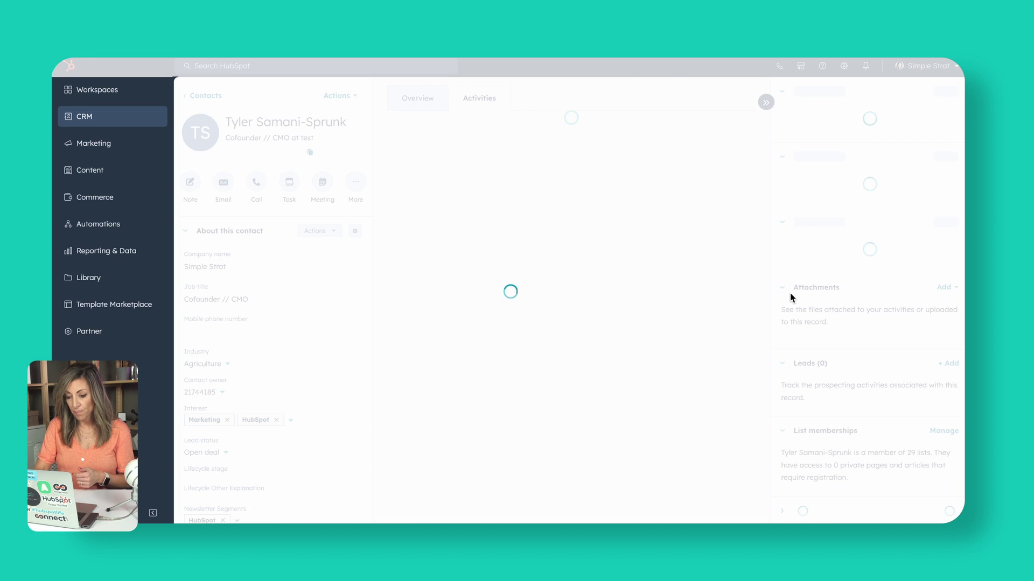
# Save the contact as a Sales Navigator lead in the Inbound leads Q2 list.
pyautogui.scroll(-1, 855, 328)
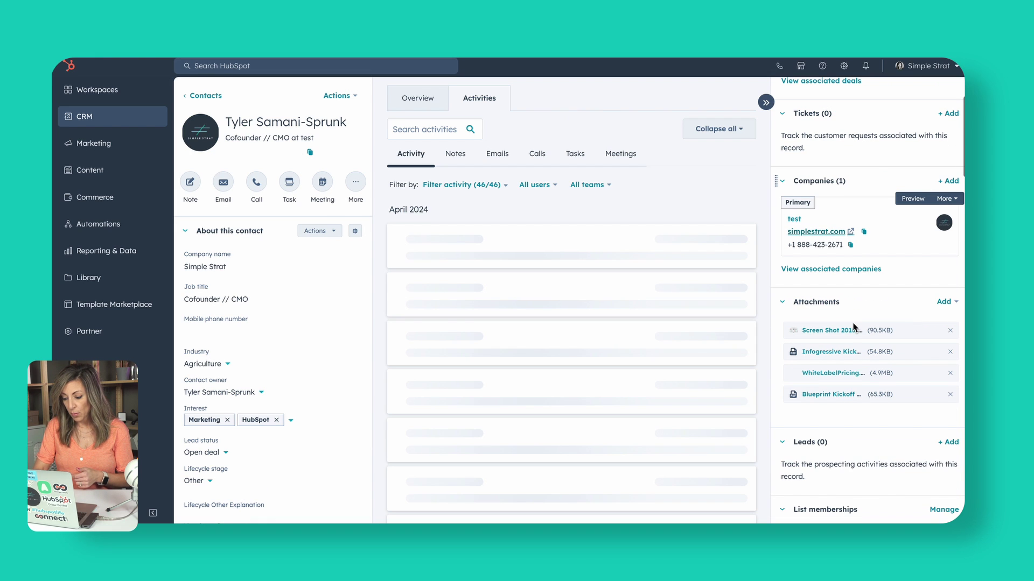
pyautogui.scroll(-10, 856, 334)
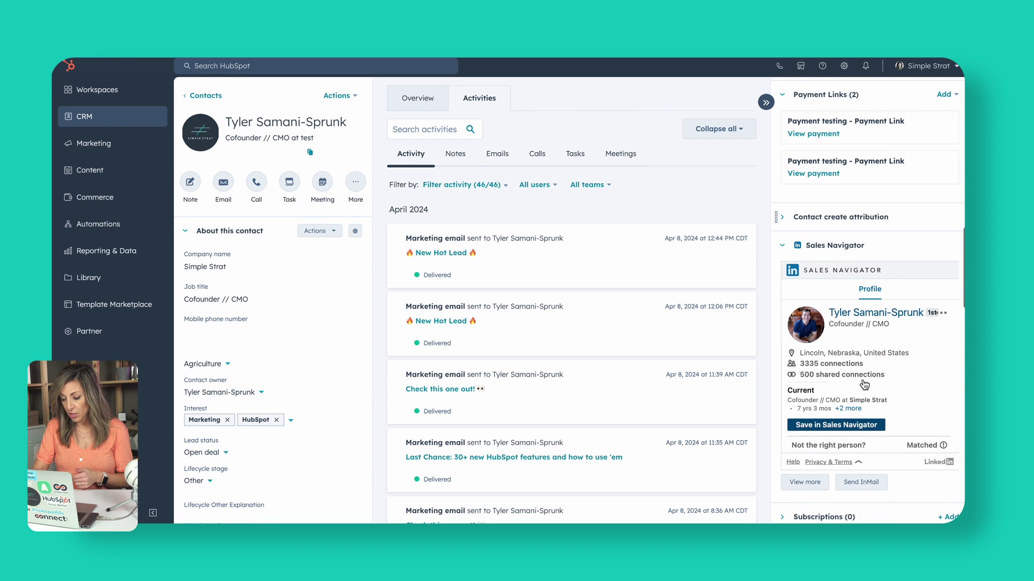
pyautogui.scroll(-4, 939, 318)
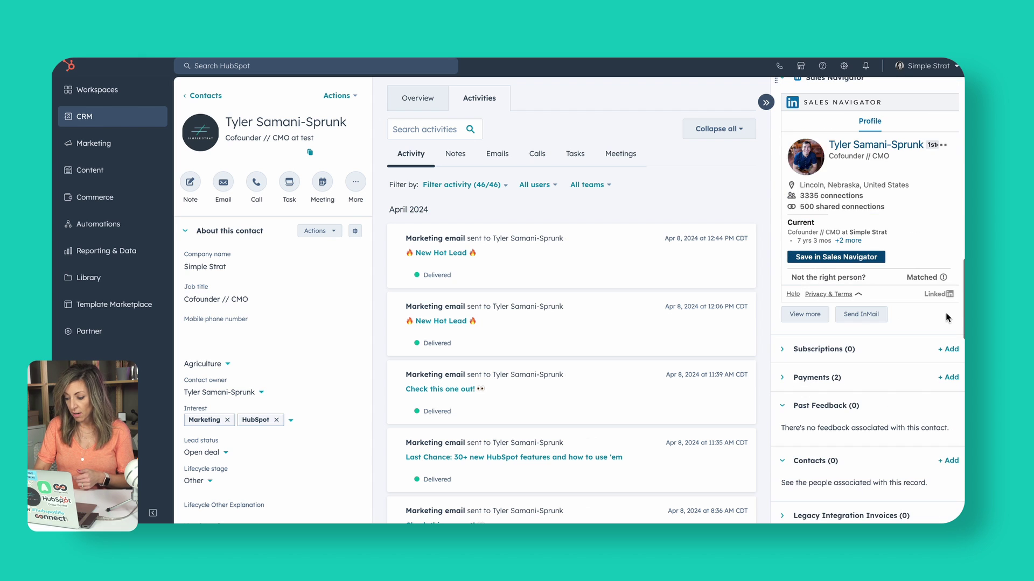
pyautogui.click(818, 257)
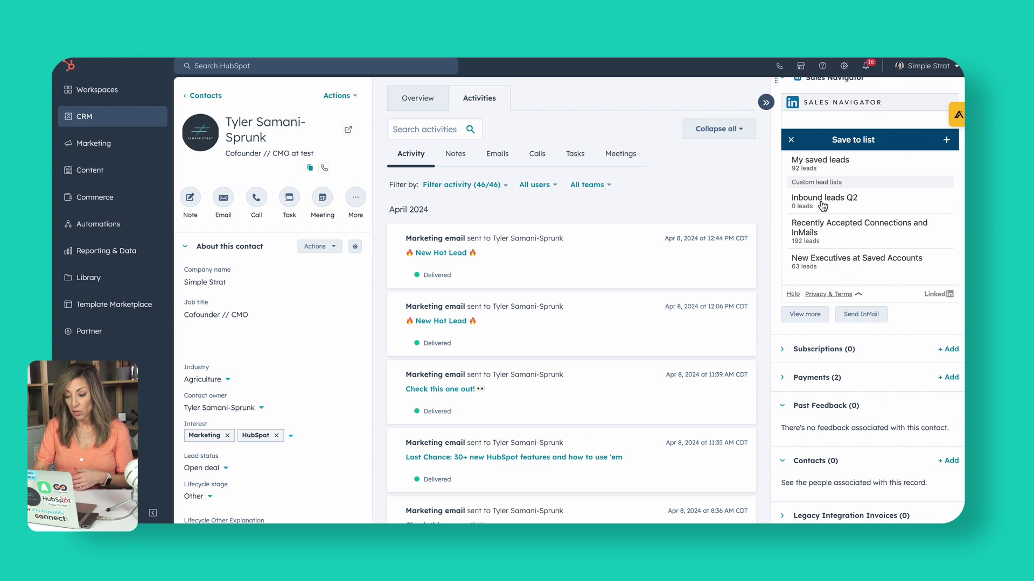
pyautogui.click(823, 201)
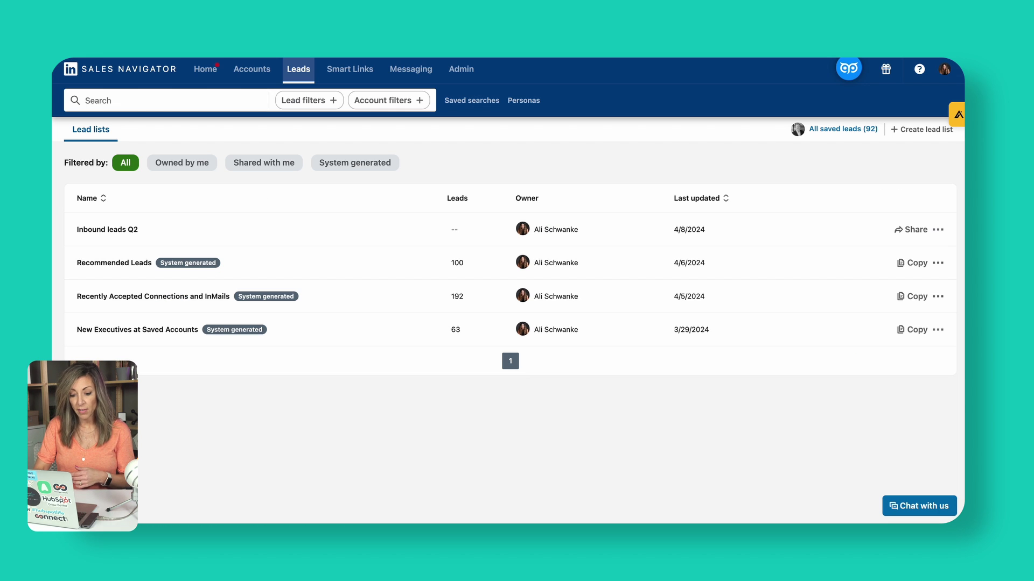
# Refresh the lead list counts and open Inbound leads Q2 to view its one saved lead.
pyautogui.click(107, 230)
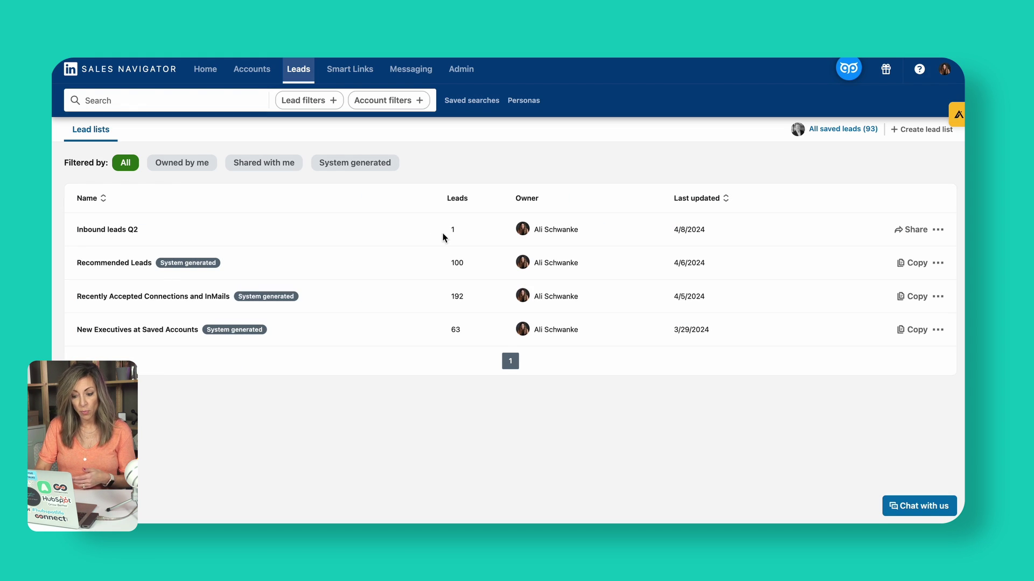
pyautogui.click(120, 231)
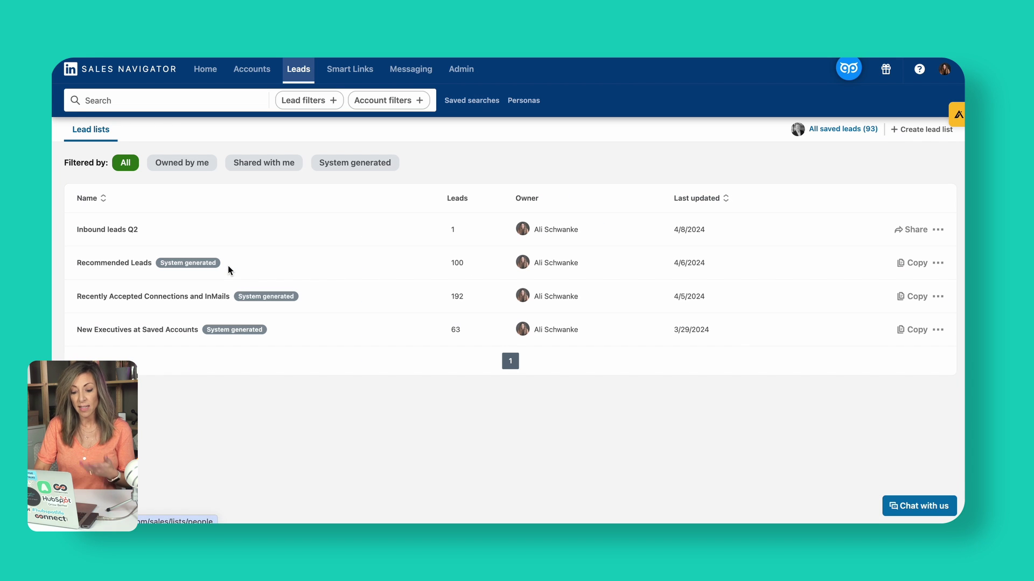
# In Recommended Leads, view job changers from the past 90 days, then leads in the news in the past 30 days.
pyautogui.click(128, 264)
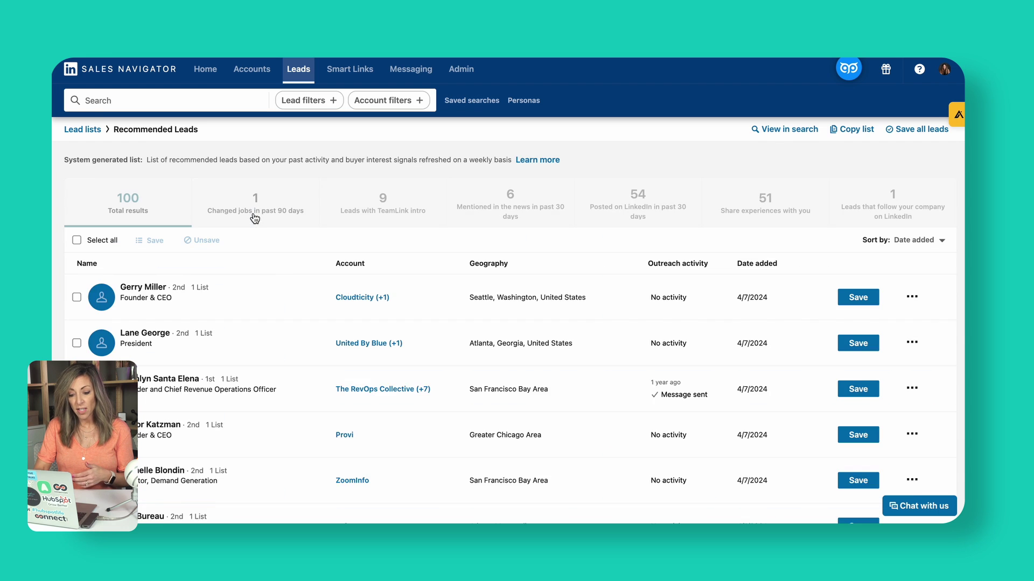
pyautogui.click(280, 210)
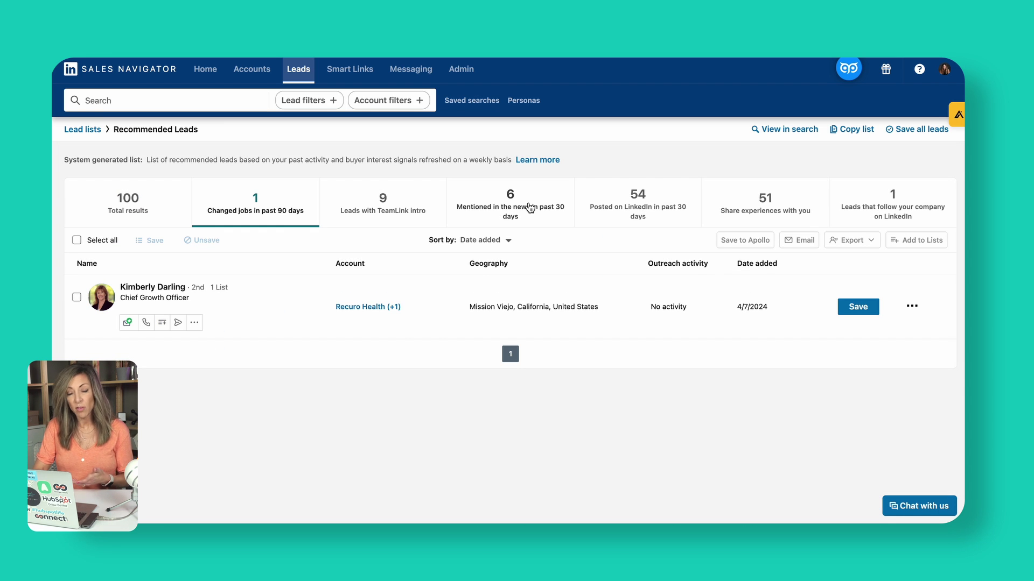
pyautogui.click(530, 205)
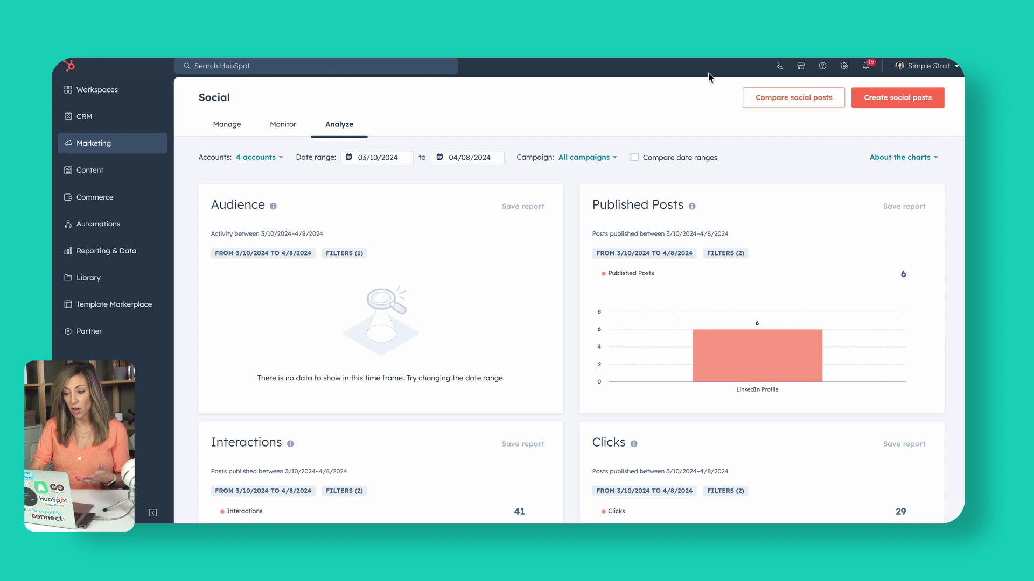
pyautogui.click(843, 66)
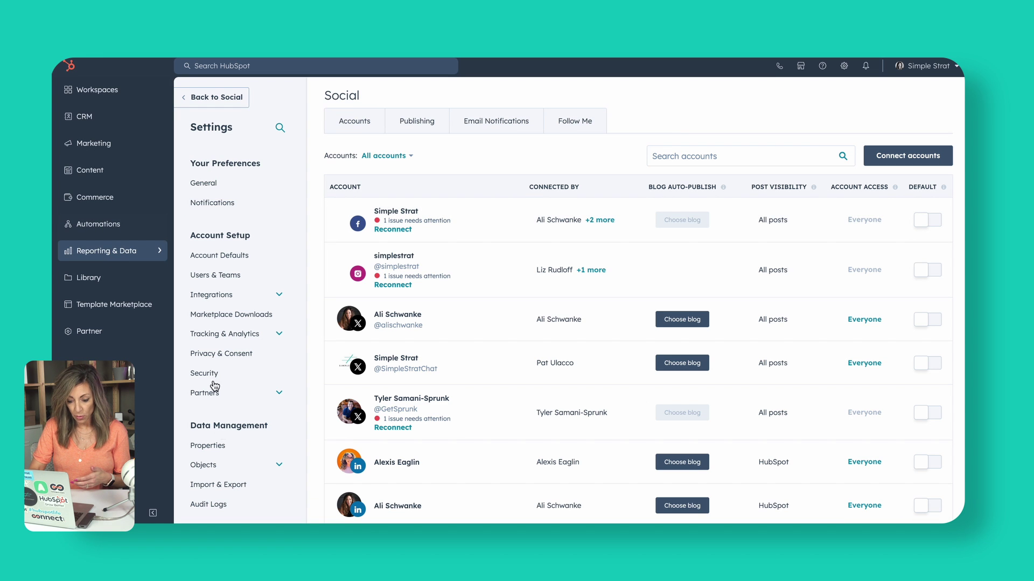
pyautogui.scroll(-5, 248, 477)
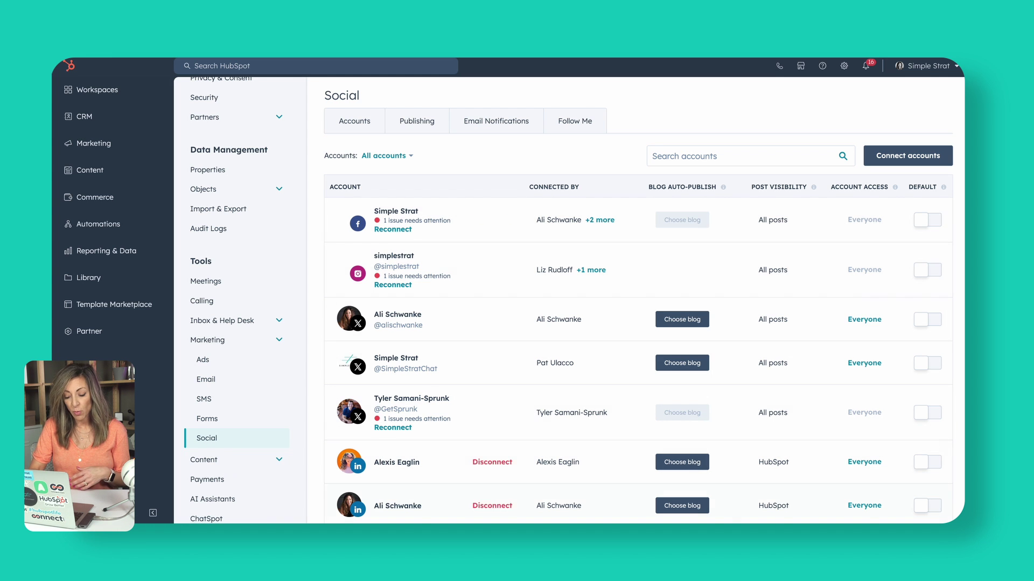
pyautogui.scroll(-4, 554, 420)
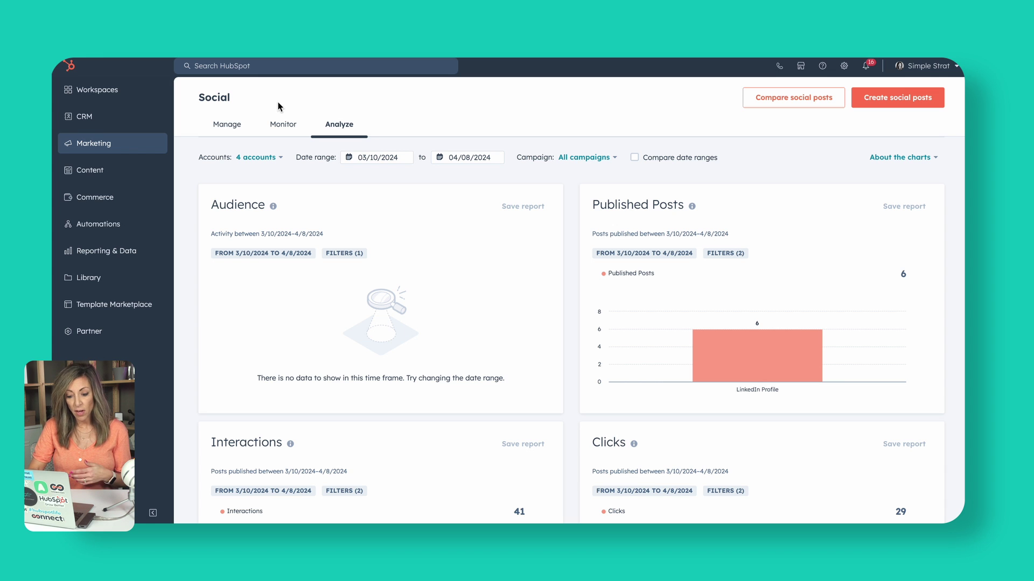
pyautogui.click(275, 168)
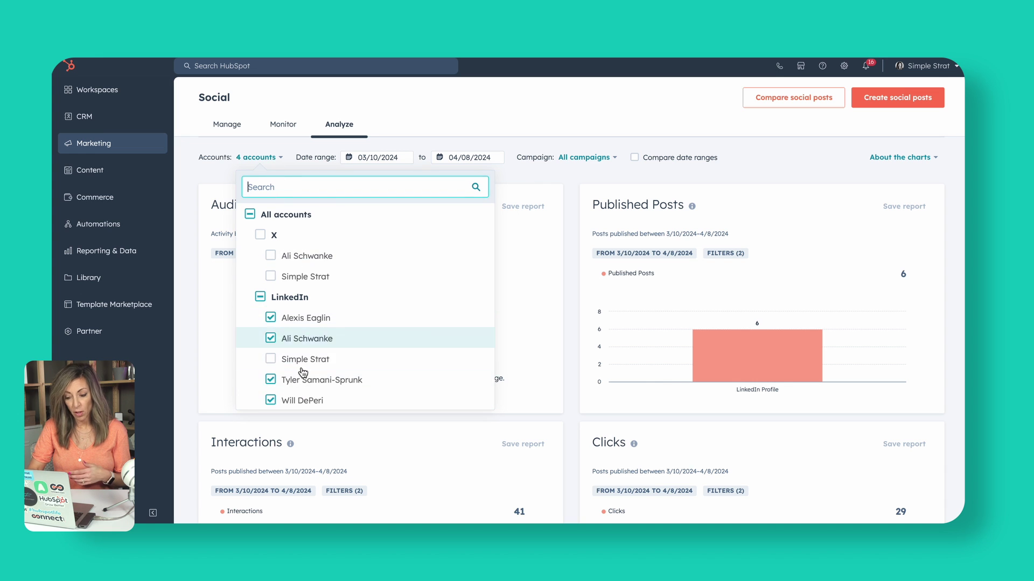
pyautogui.click(541, 108)
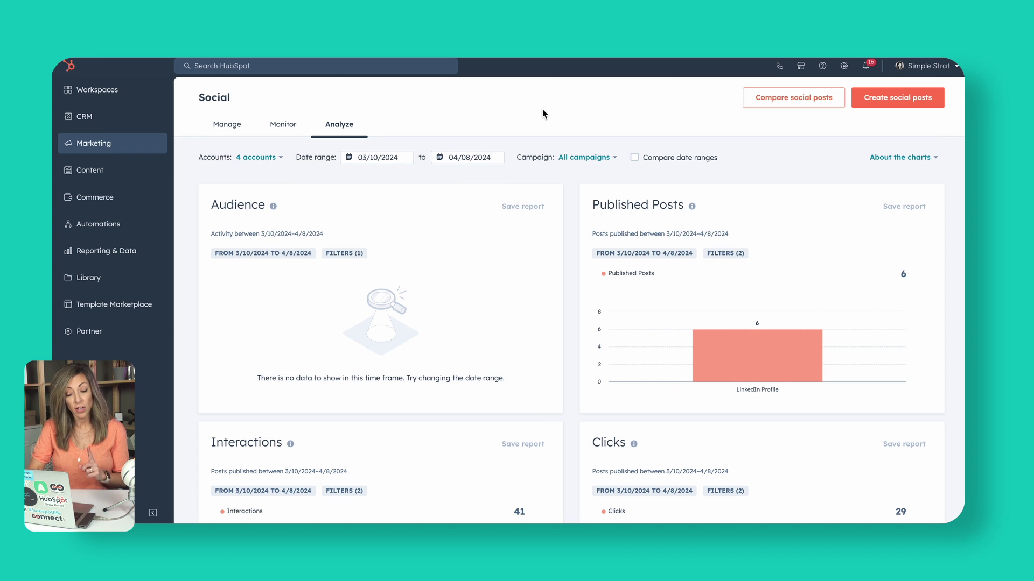
pyautogui.scroll(-20, 529, 291)
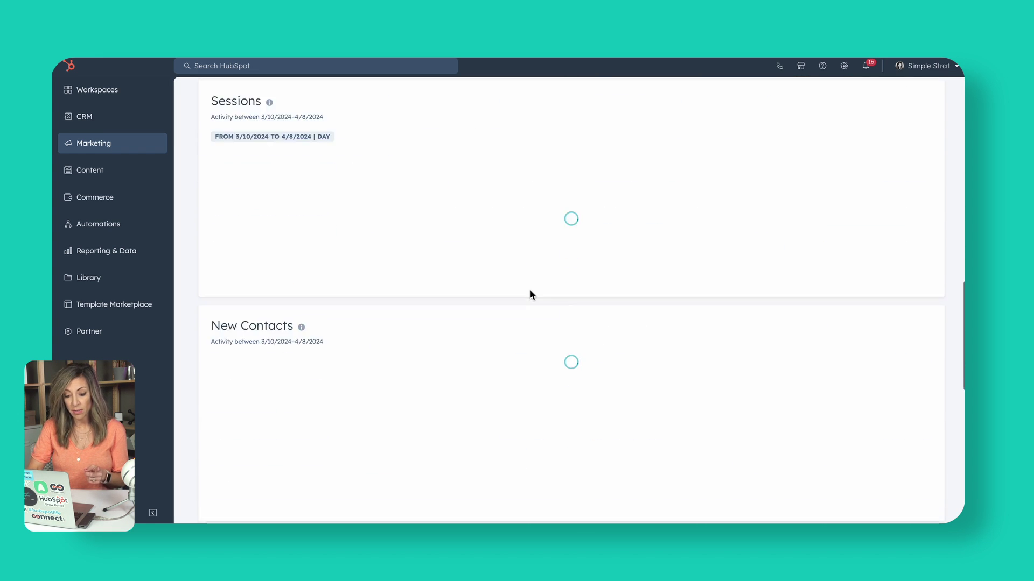
pyautogui.scroll(5, 532, 295)
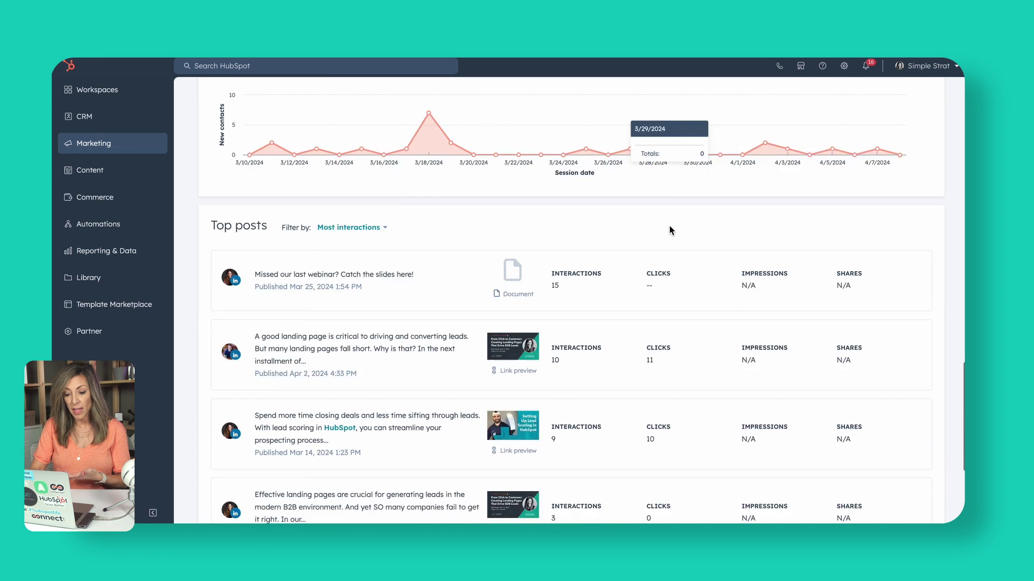
pyautogui.scroll(-4, 670, 226)
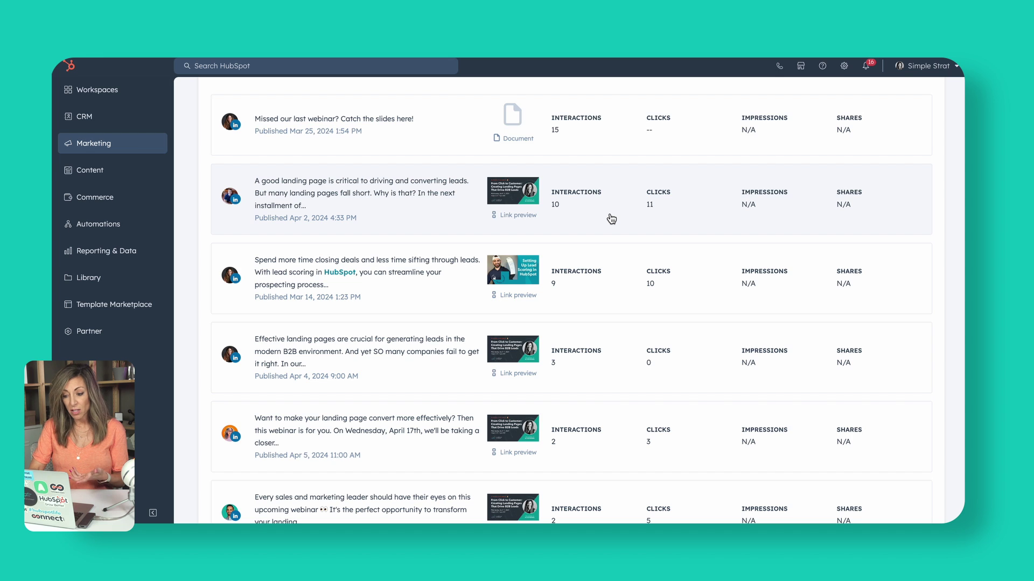
pyautogui.scroll(20, 612, 218)
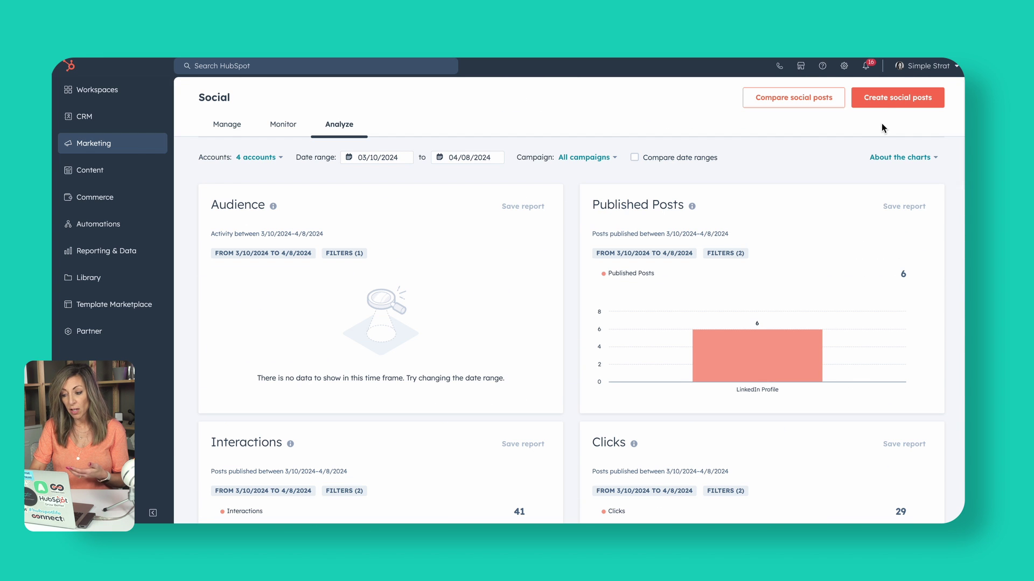
# Start a new social post from a personal LinkedIn account and set its LinkedIn post type to Document.
pyautogui.click(883, 97)
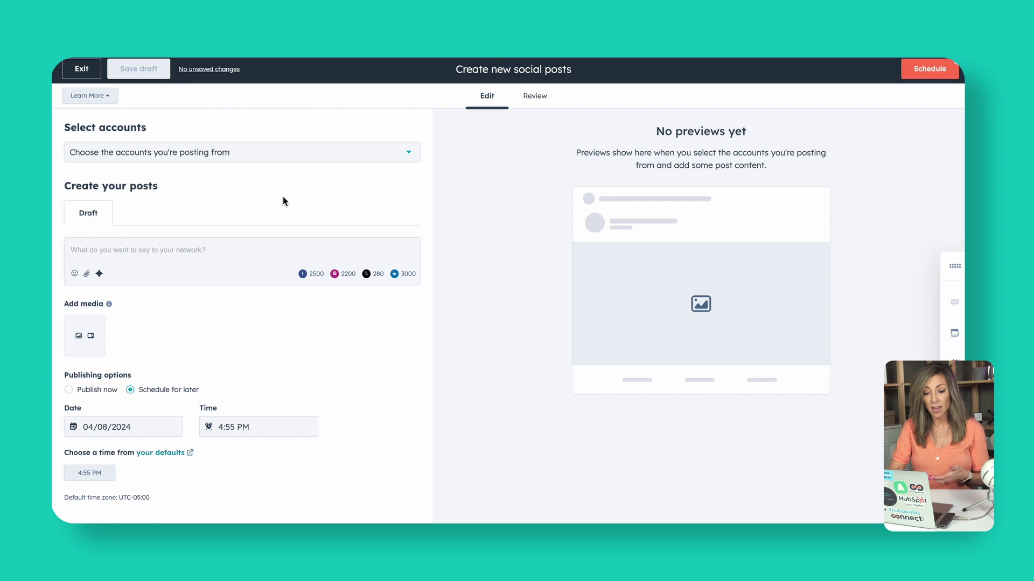
pyautogui.click(177, 160)
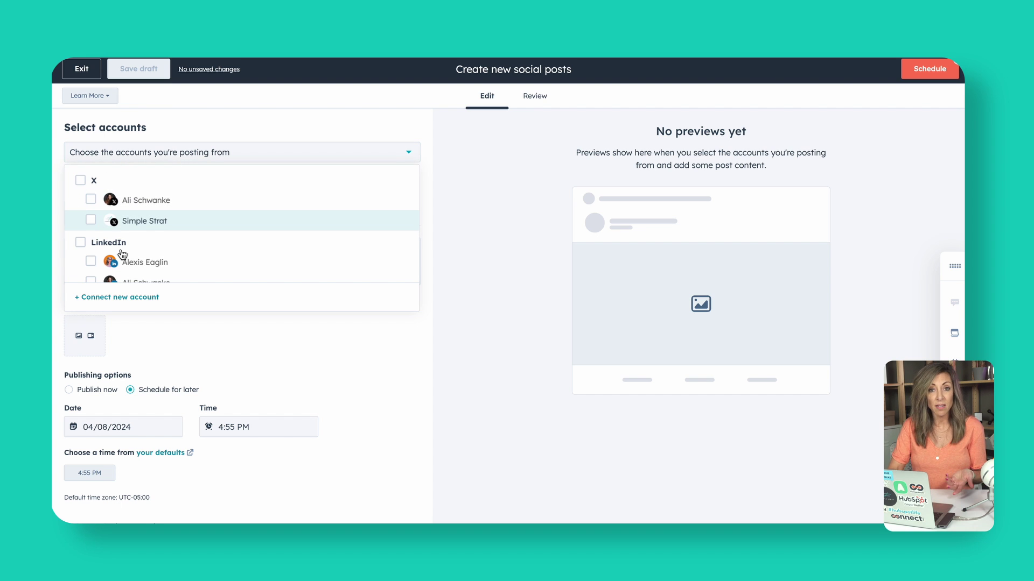
pyautogui.scroll(-2, 122, 254)
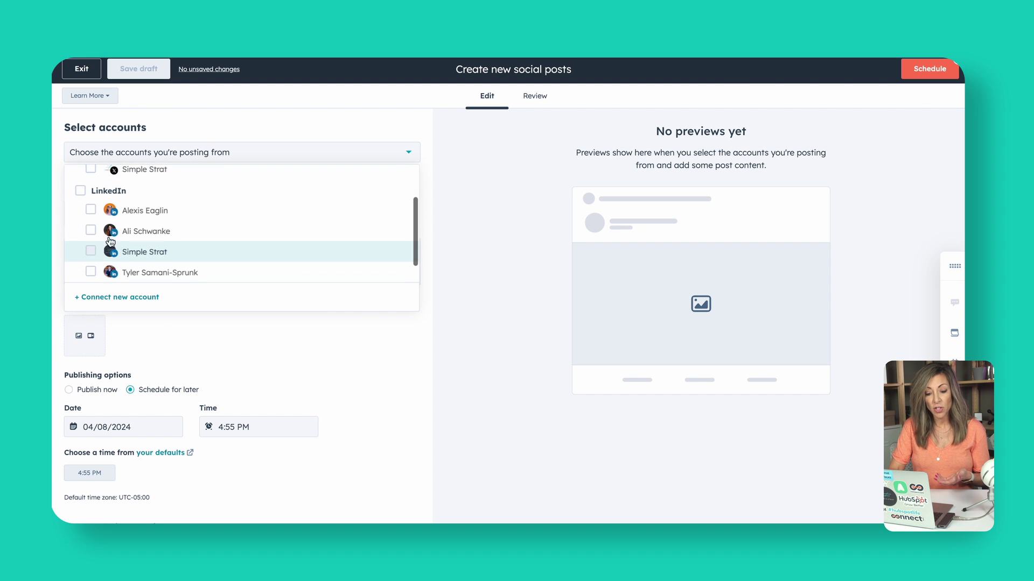
pyautogui.click(91, 230)
pyautogui.click(483, 211)
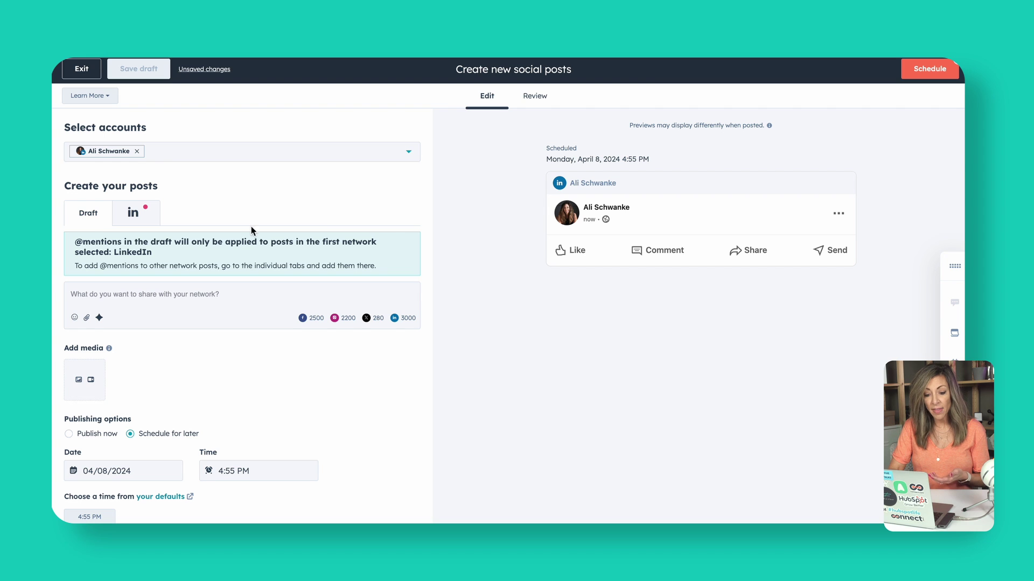
pyautogui.click(145, 218)
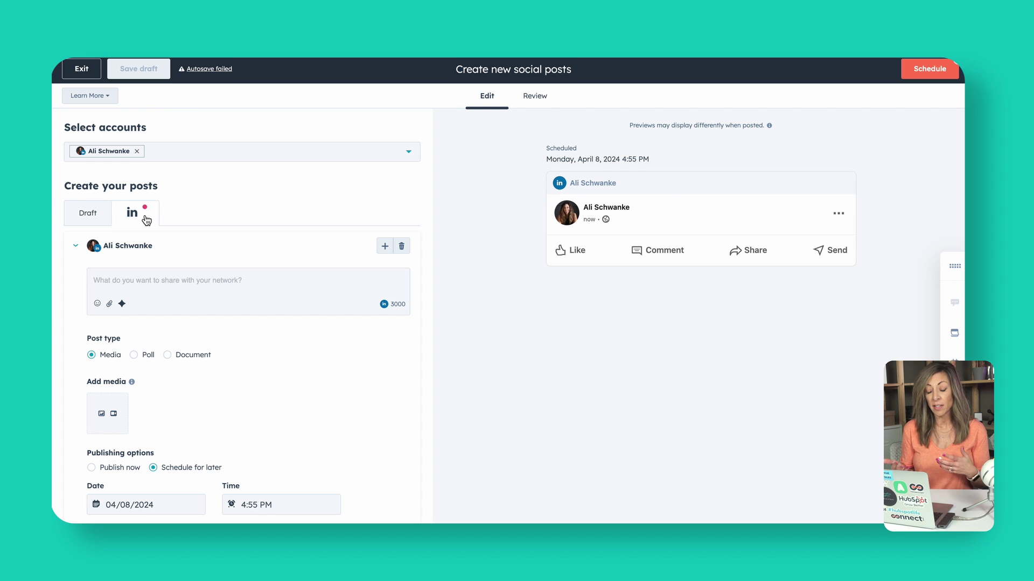
pyautogui.click(133, 355)
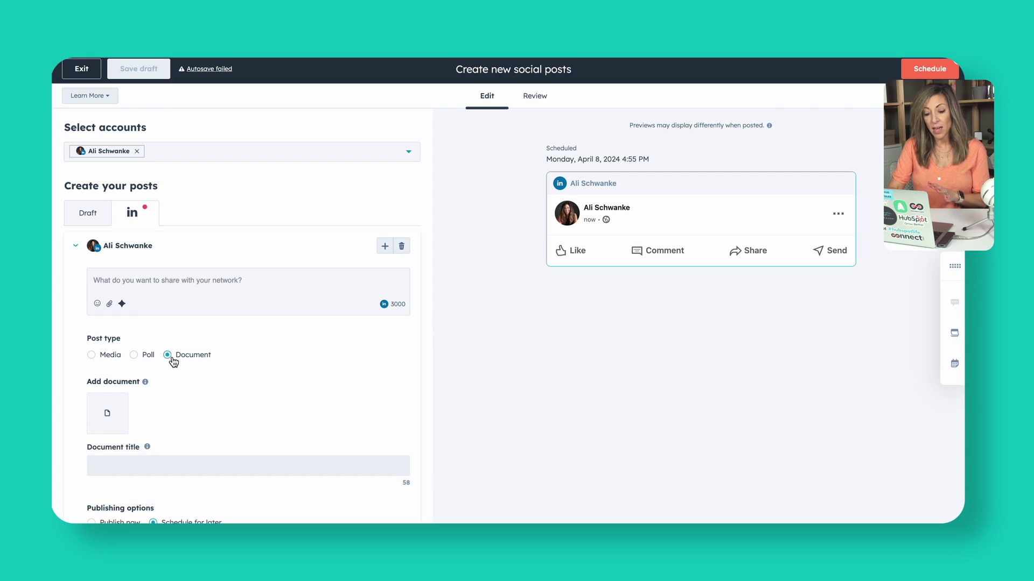
# Attach the SS_FF_Email Best Practives_v1_3-20-24.pdf slide deck to the LinkedIn post.
pyautogui.click(110, 412)
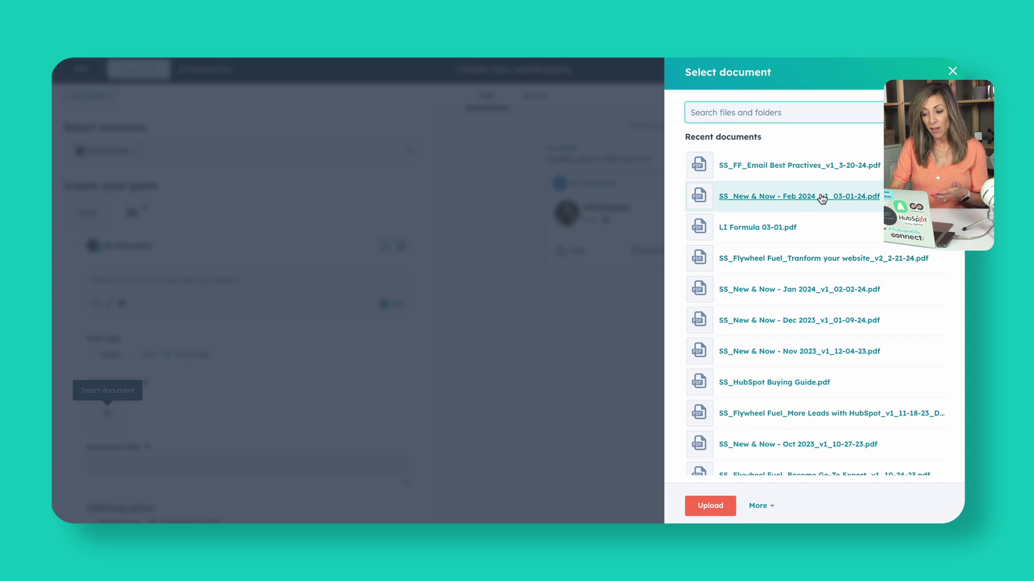
pyautogui.click(774, 166)
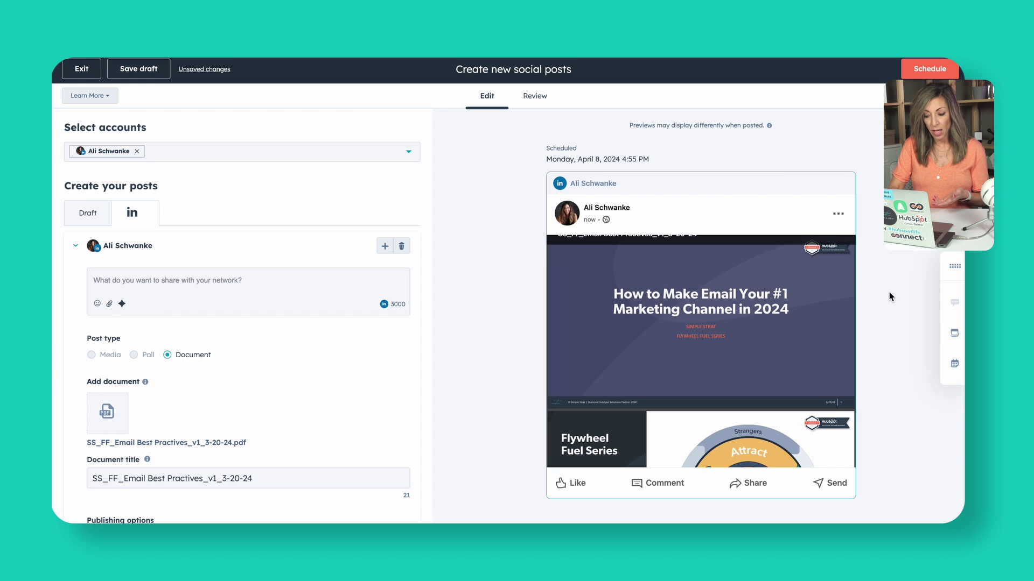
pyautogui.scroll(-2, 723, 367)
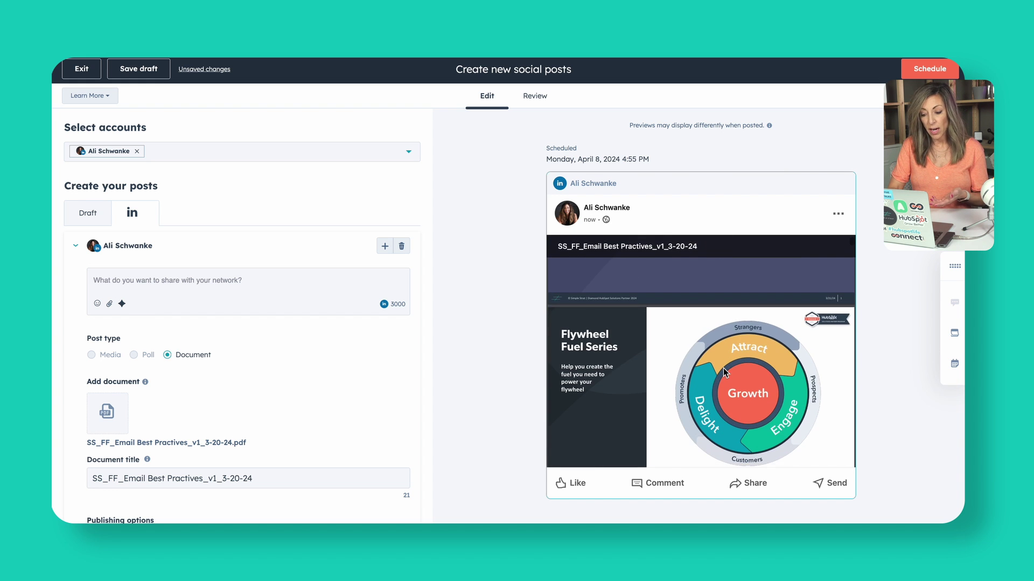
pyautogui.scroll(-3, 723, 367)
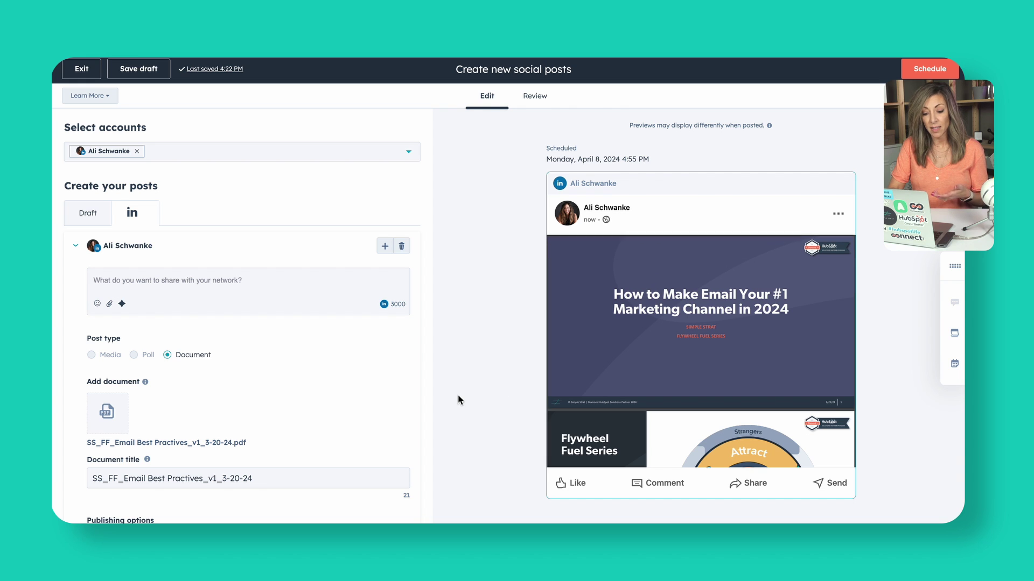
# Write the post caption starting 'Missed the email marketing webinar?'.
pyautogui.click(220, 284)
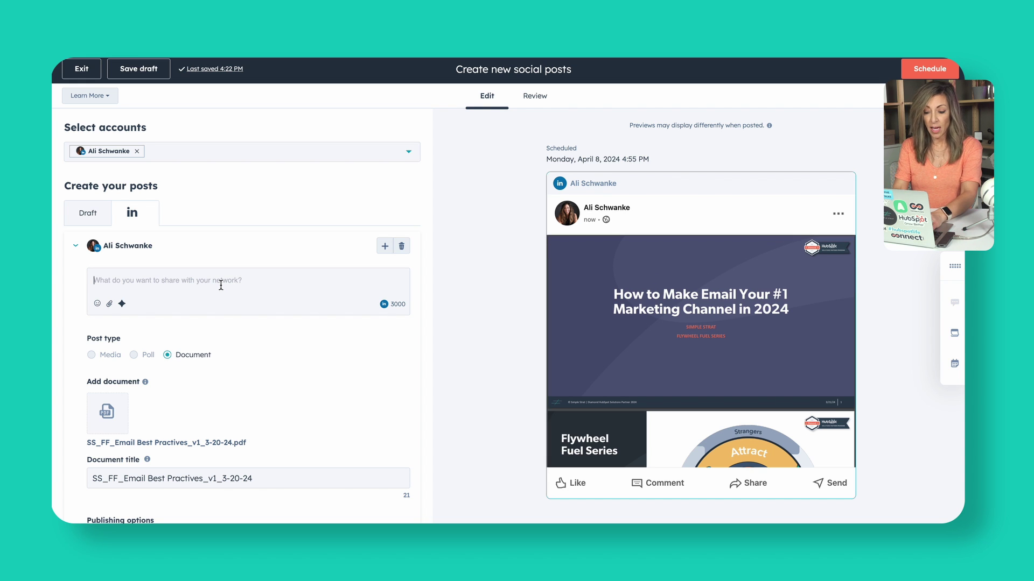
pyautogui.write('Missed the email marketing webinar? Check out the slide deck here. Get the full recording')
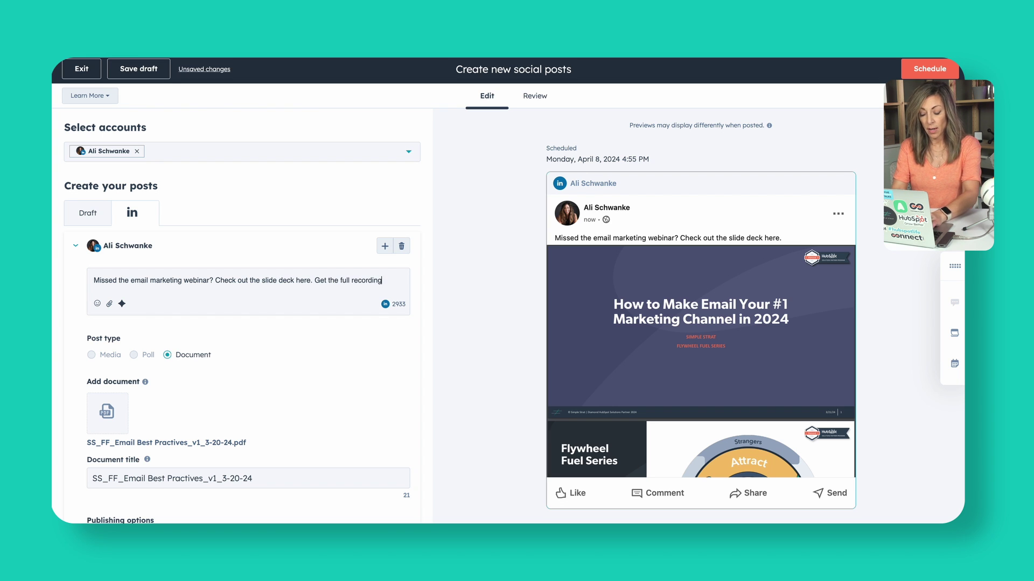
pyautogui.write(':')
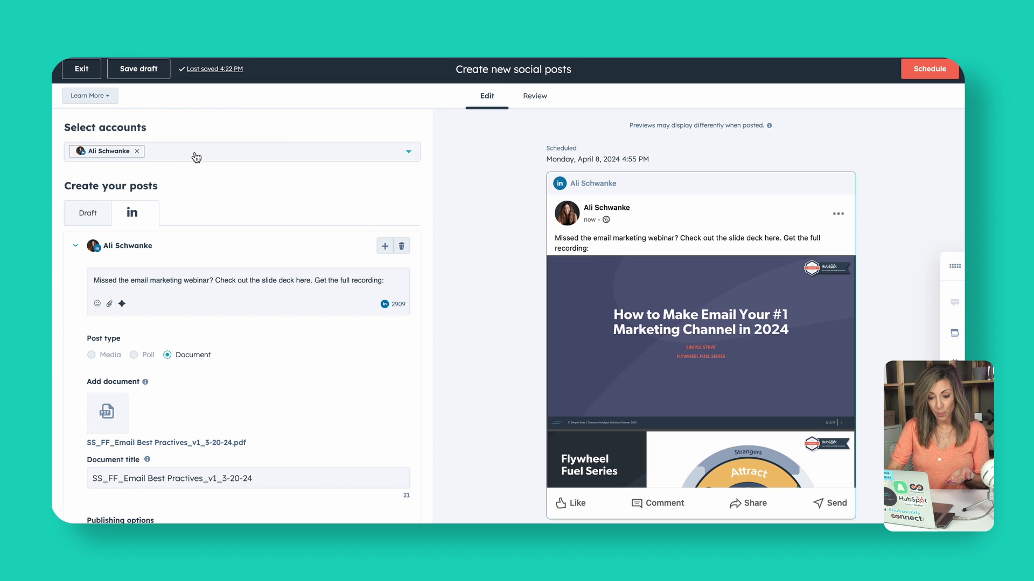
# Add three LinkedIn accounts to the post and browse the Select a campaign options.
pyautogui.click(194, 156)
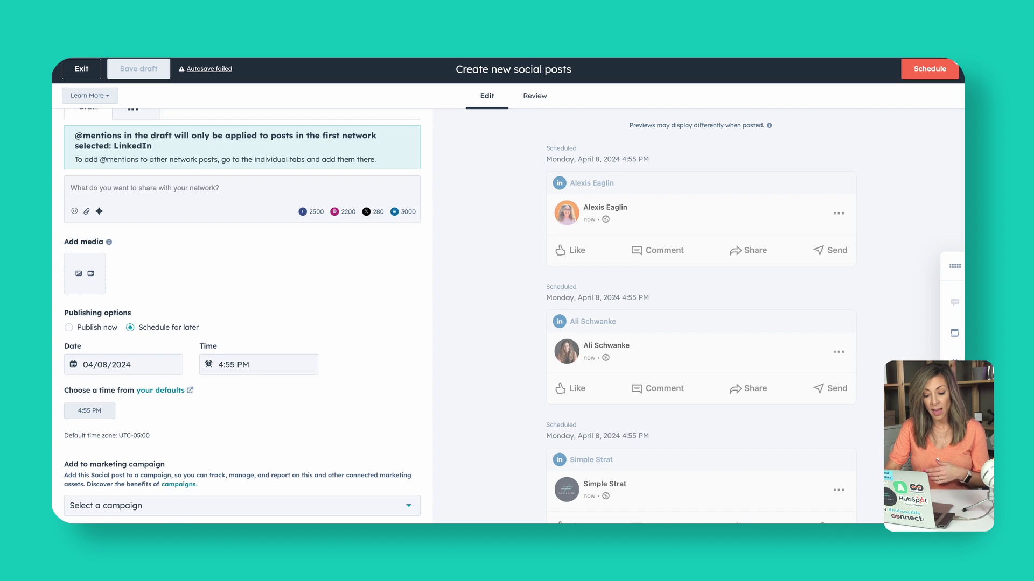
pyautogui.click(179, 515)
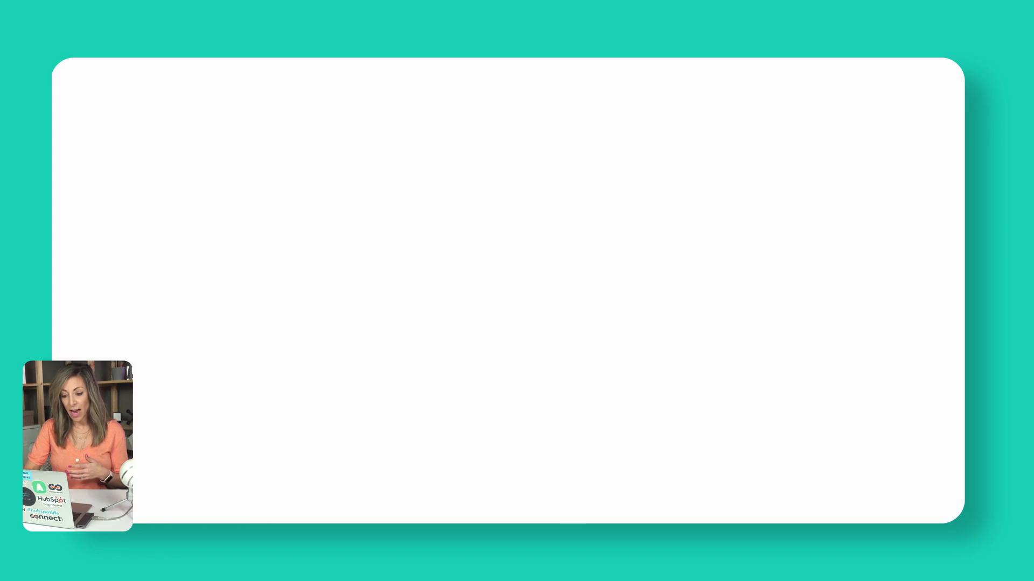
# Reload Social settings and show the connected Facebook, Instagram, X and LinkedIn accounts on the Accounts tab.
pyautogui.moveTo(108, 130)
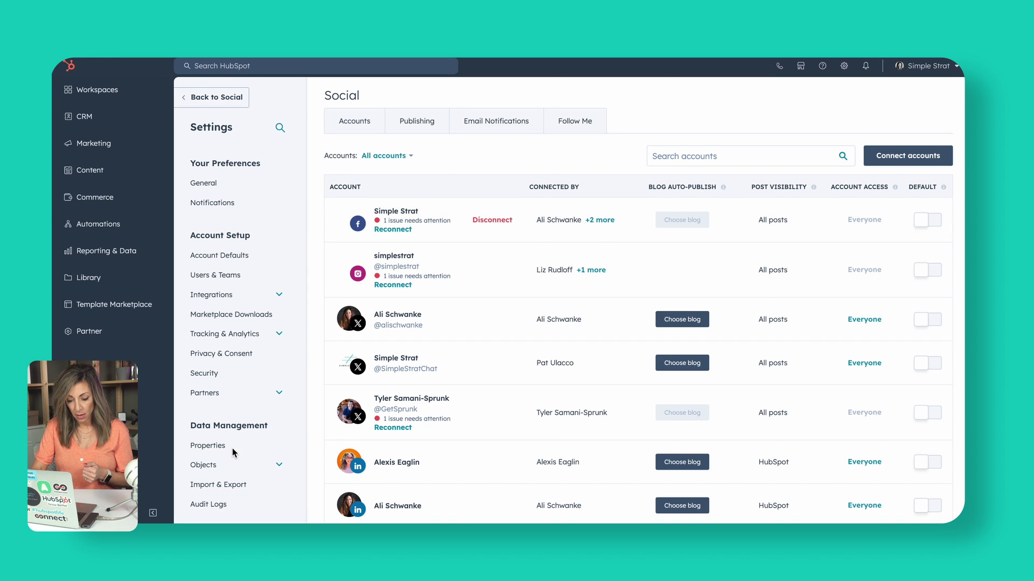
pyautogui.scroll(-5, 227, 413)
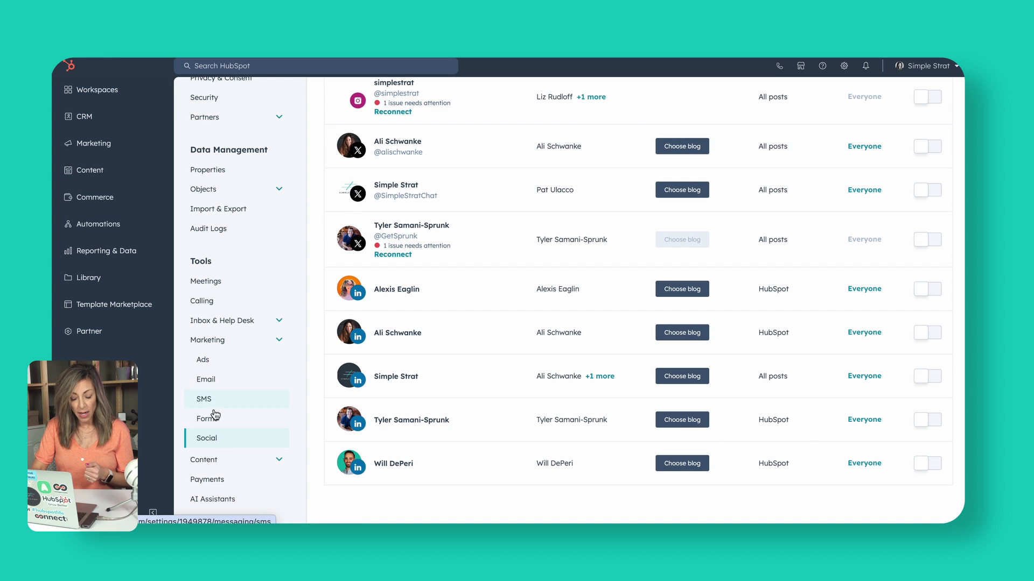
pyautogui.click(225, 443)
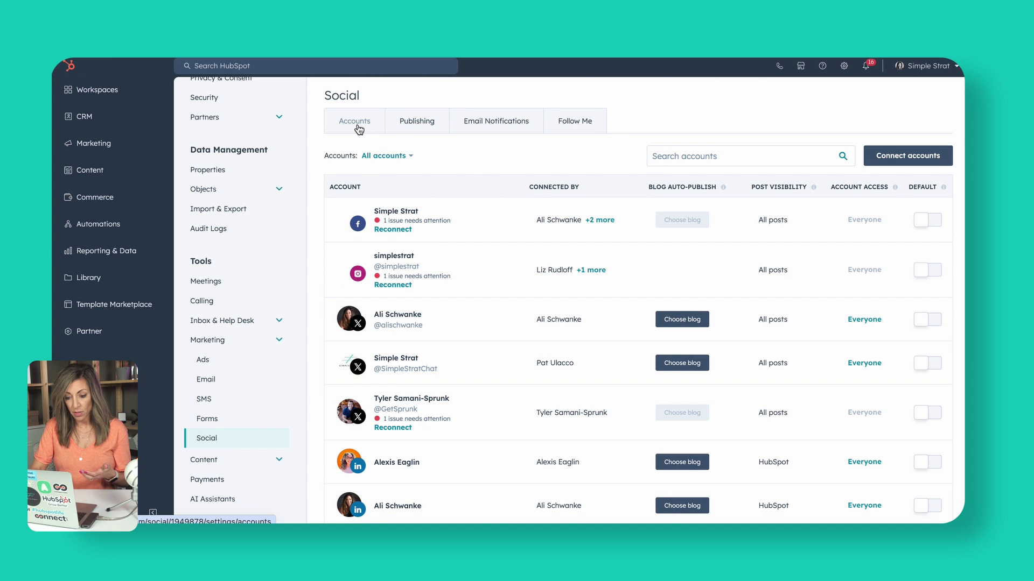
pyautogui.click(358, 127)
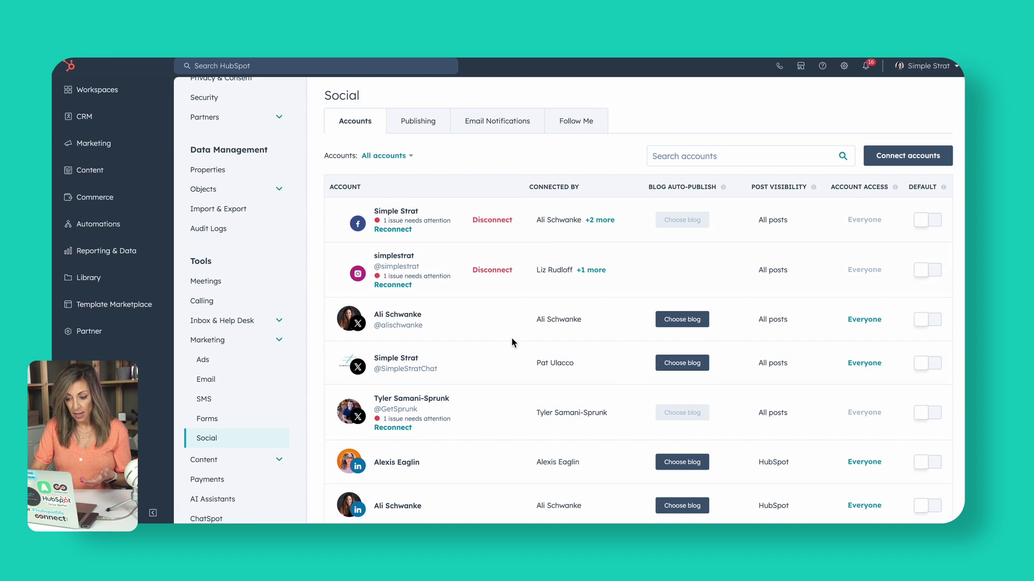
# Go to the Ads page listing three LinkedIn ad campaigns and open the Create menu.
pyautogui.click(210, 360)
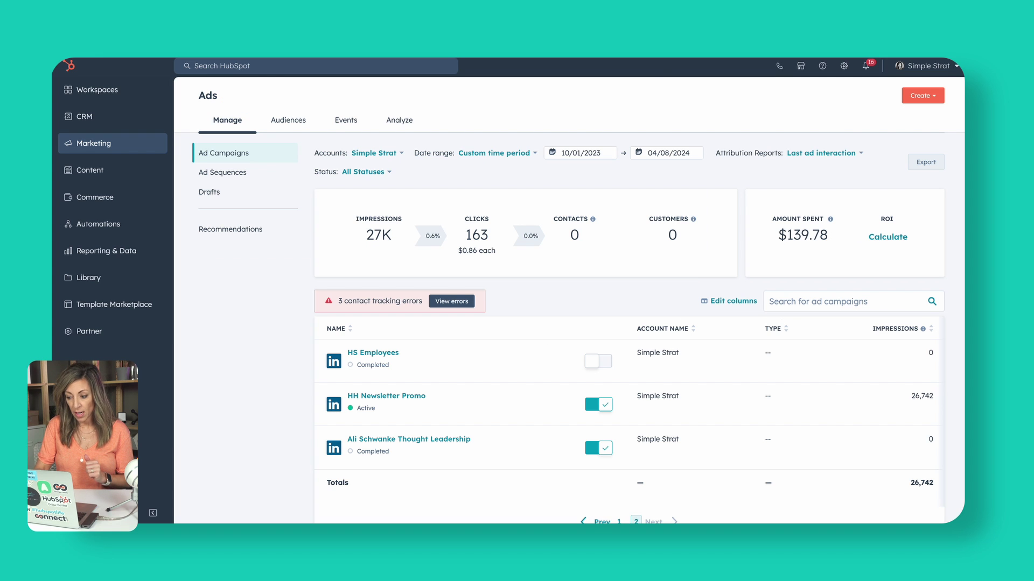
pyautogui.click(936, 98)
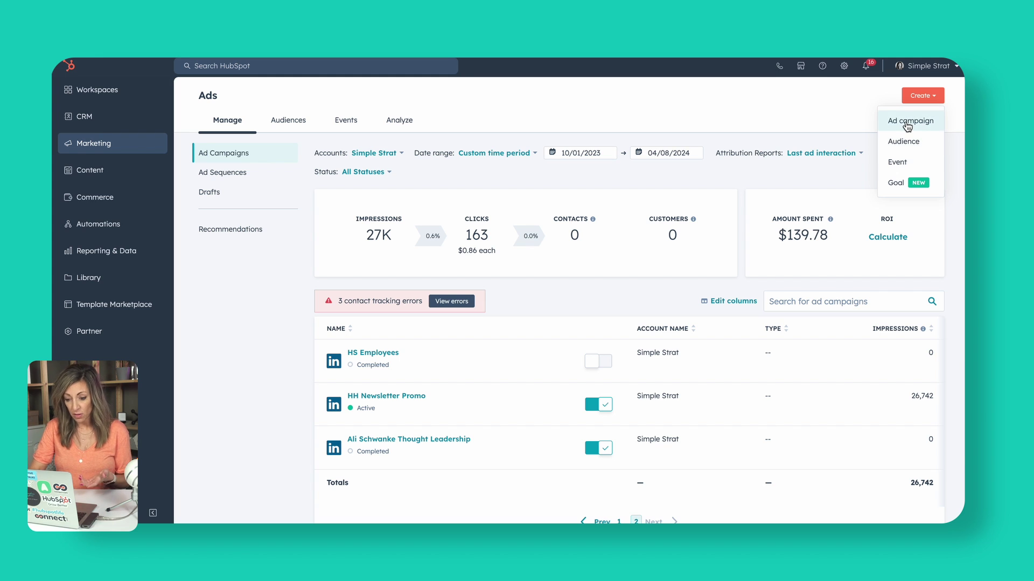
pyautogui.click(907, 122)
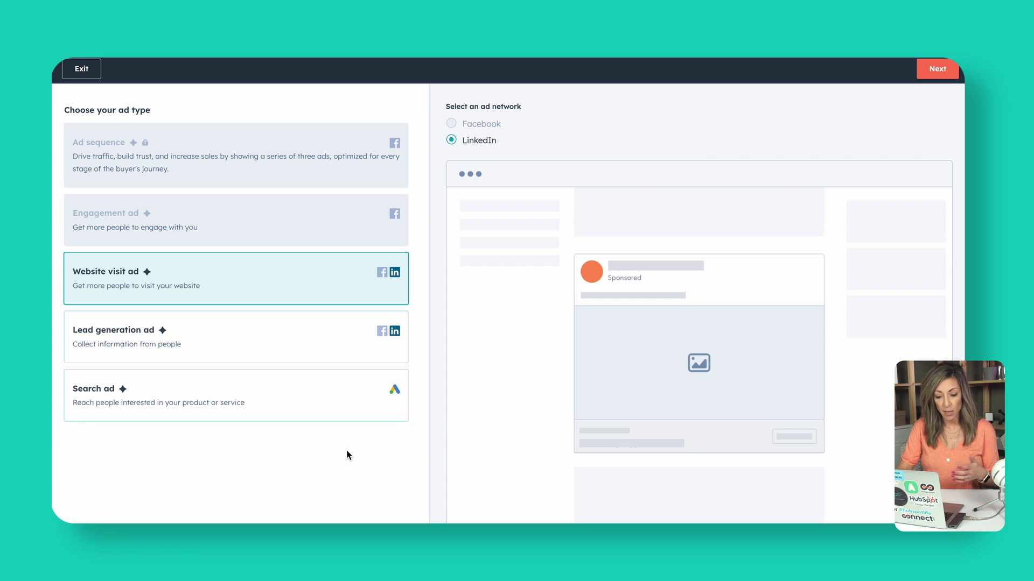
pyautogui.click(294, 343)
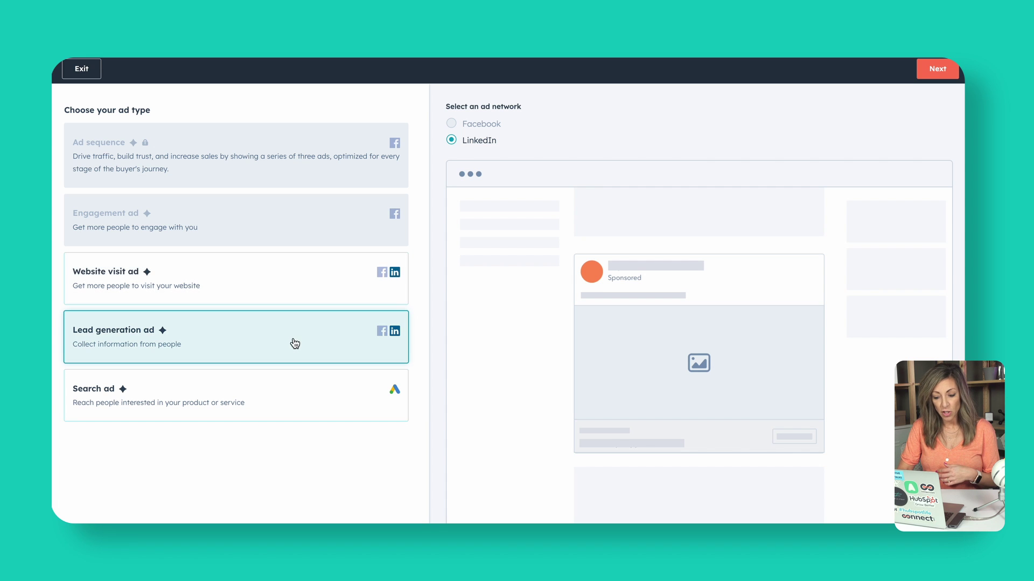
pyautogui.click(938, 68)
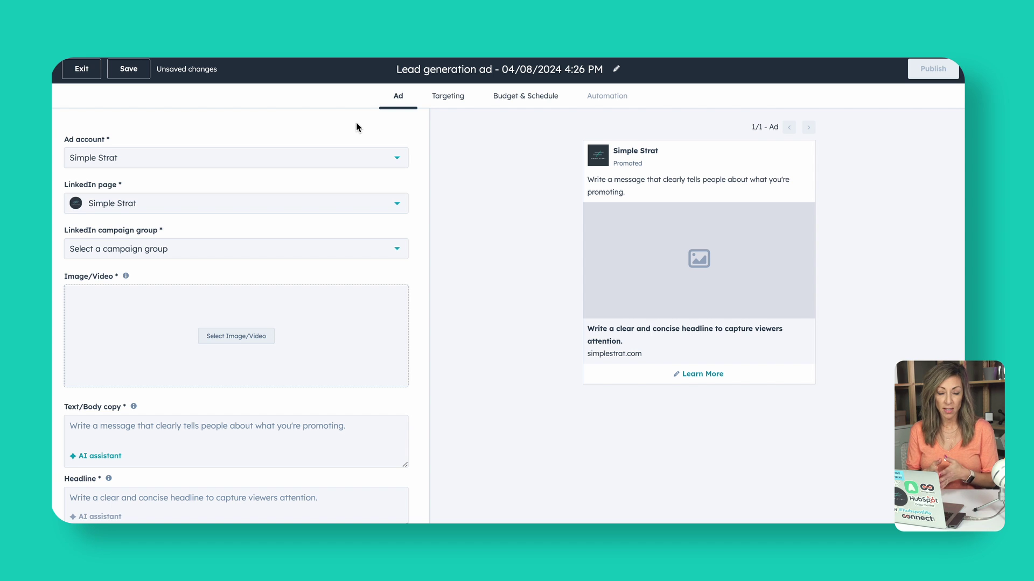
pyautogui.click(79, 73)
pyautogui.click(482, 183)
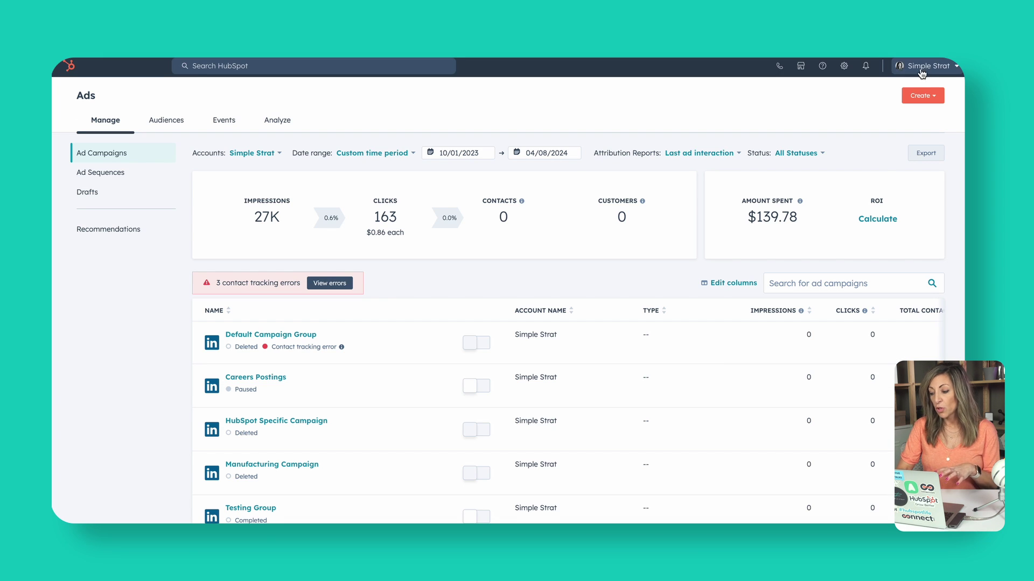
# Start a new audience from Create, close that panel, and switch to the Audiences tab.
pyautogui.click(922, 96)
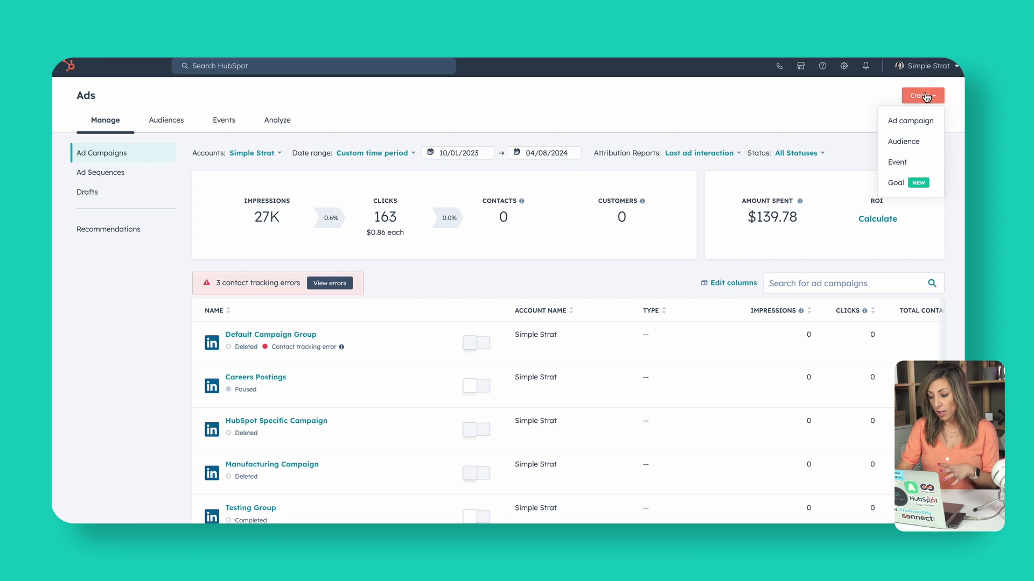
pyautogui.click(914, 146)
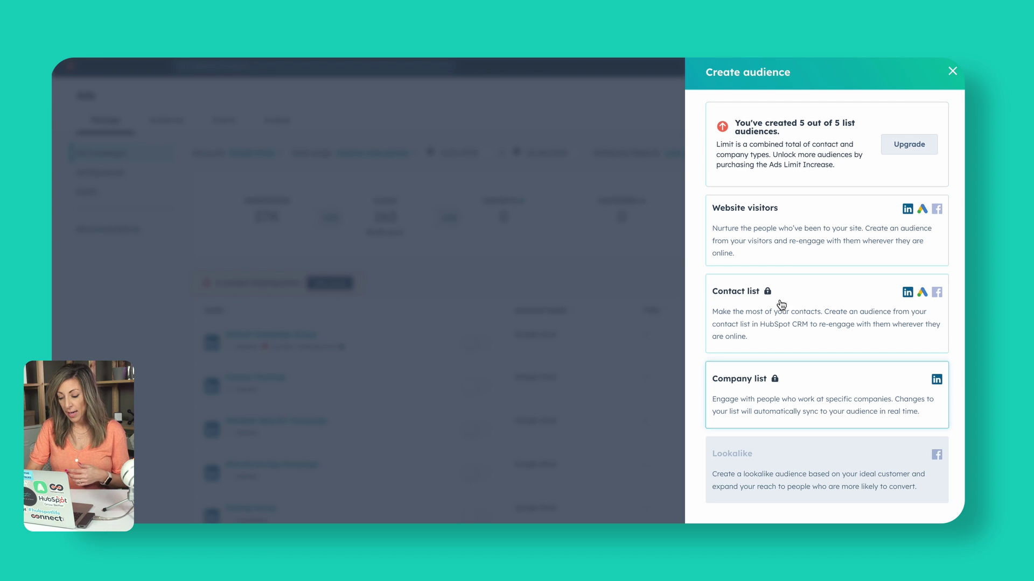
pyautogui.click(952, 71)
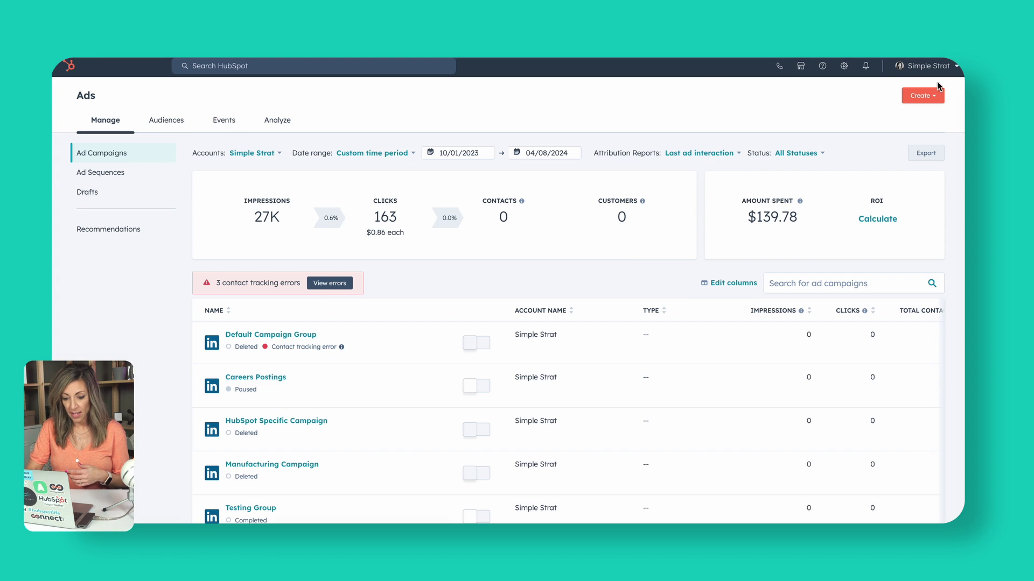
pyautogui.click(174, 120)
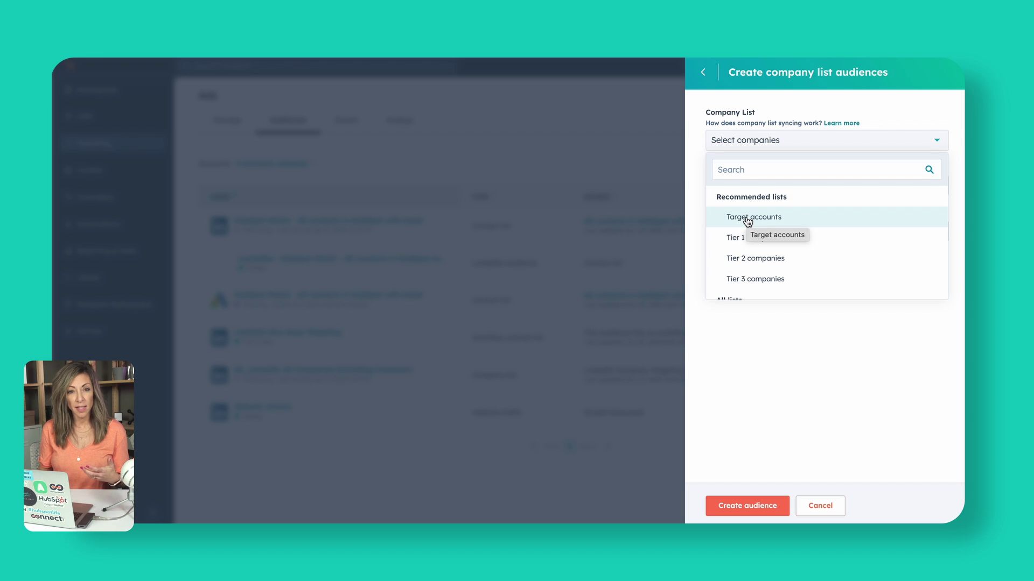
# Select the Tier 1 companies list, confirm it would sync 3 companies, then cancel the audience.
pyautogui.click(747, 237)
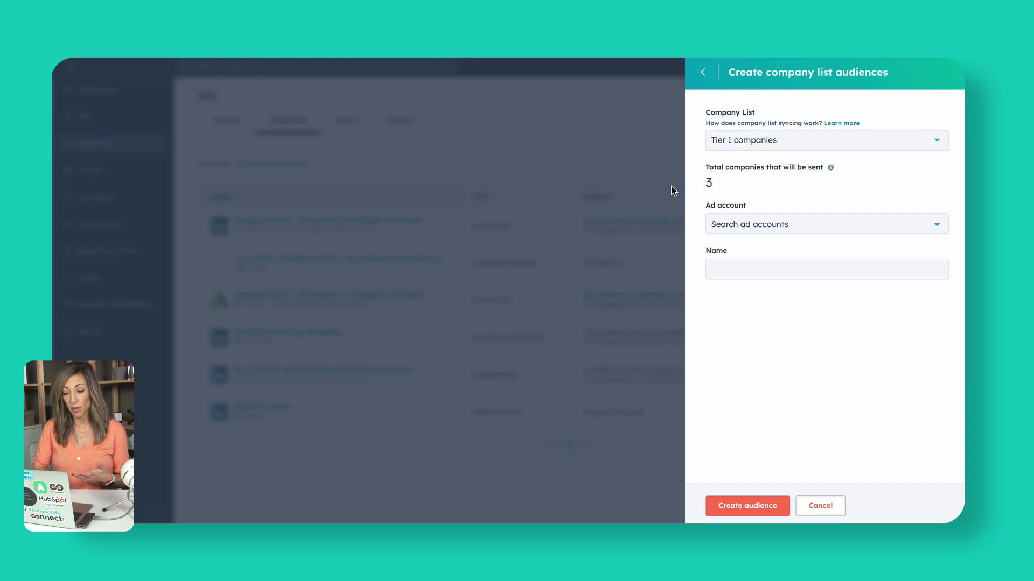
pyautogui.click(820, 506)
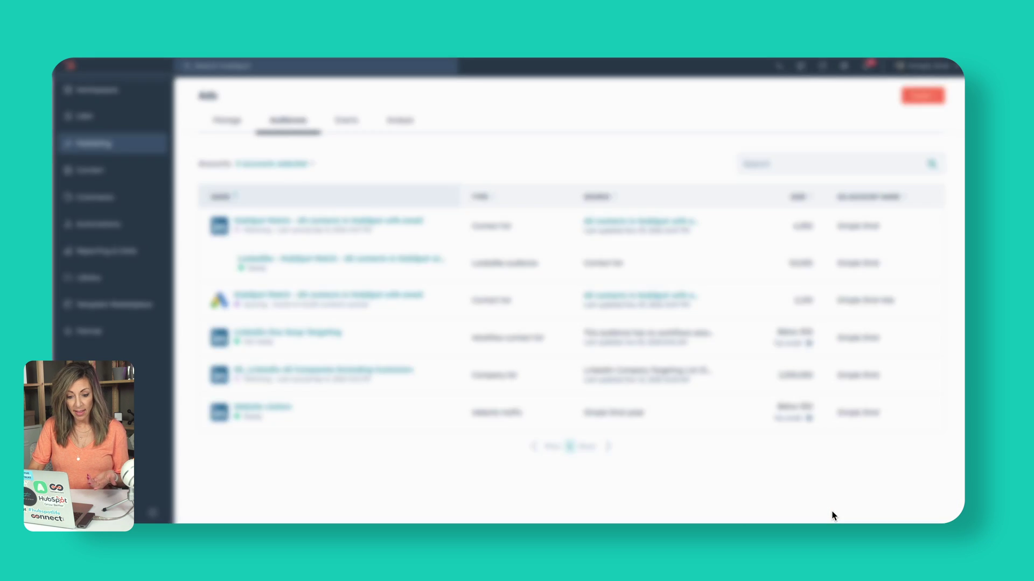
# Start a new company-based list named 'All companies' from CRM Lists.
pyautogui.click(122, 120)
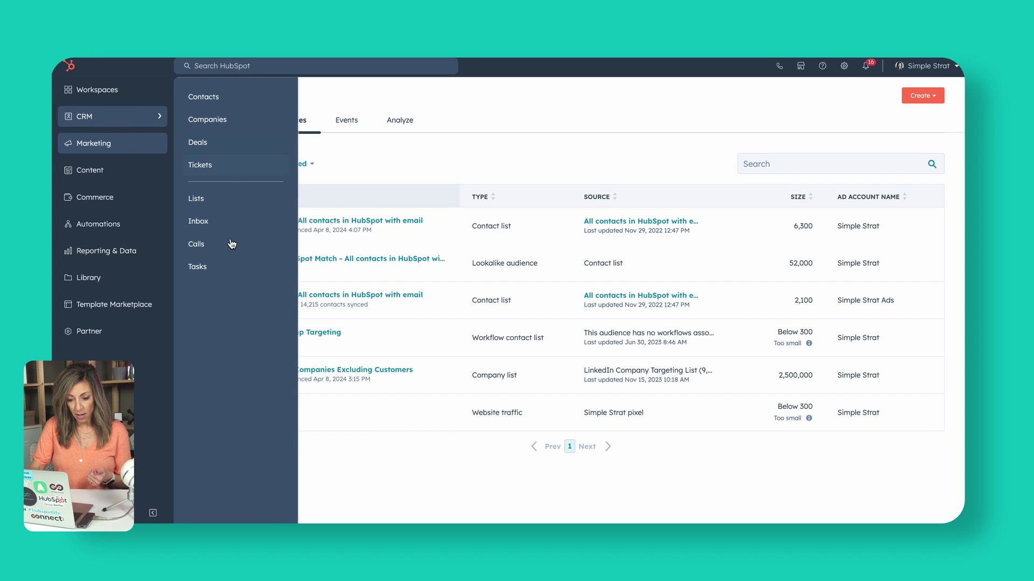
pyautogui.click(223, 200)
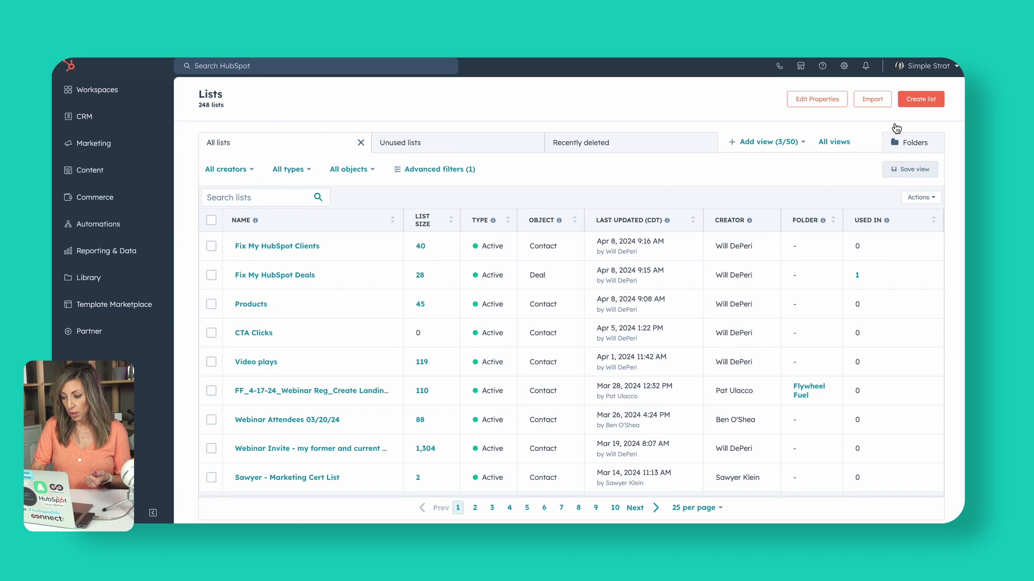
pyautogui.click(937, 102)
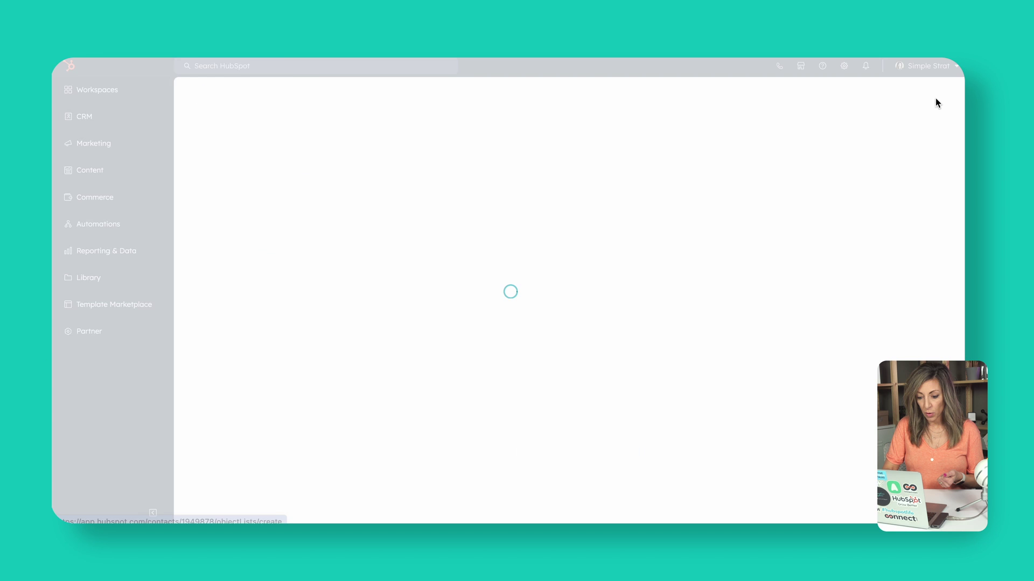
pyautogui.click(215, 250)
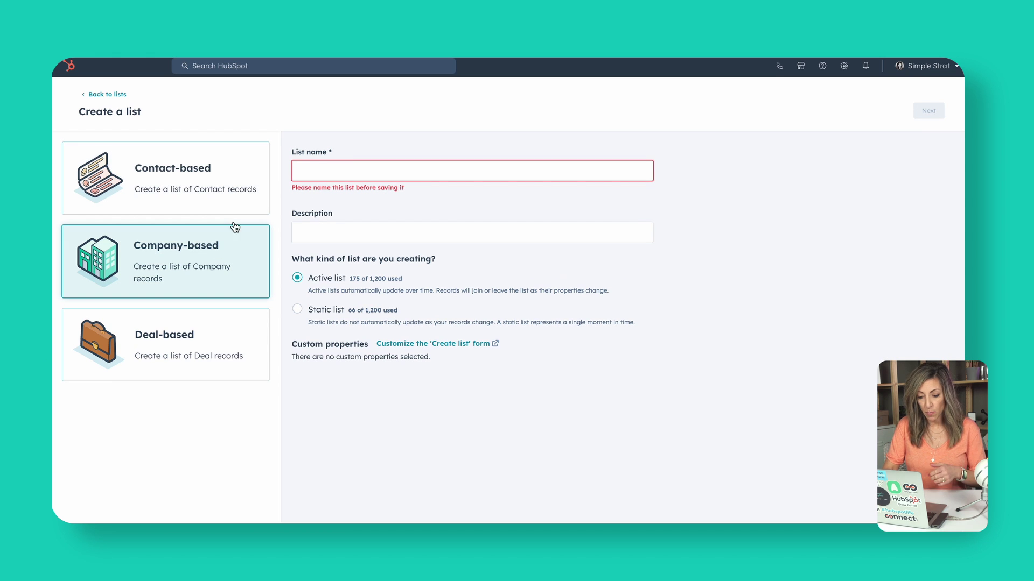
pyautogui.click(307, 170)
pyautogui.write('All c')
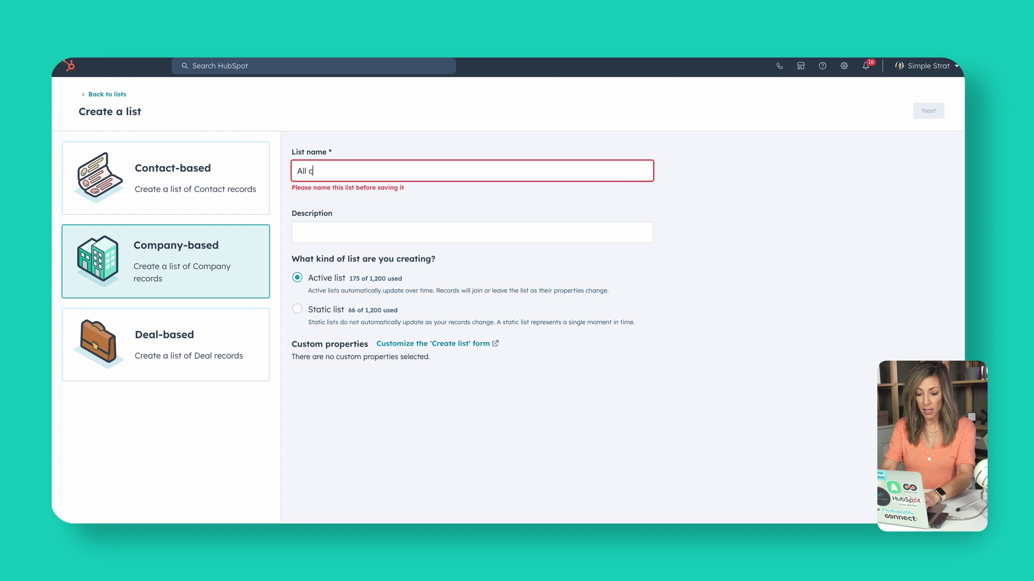
pyautogui.write('ompanies')
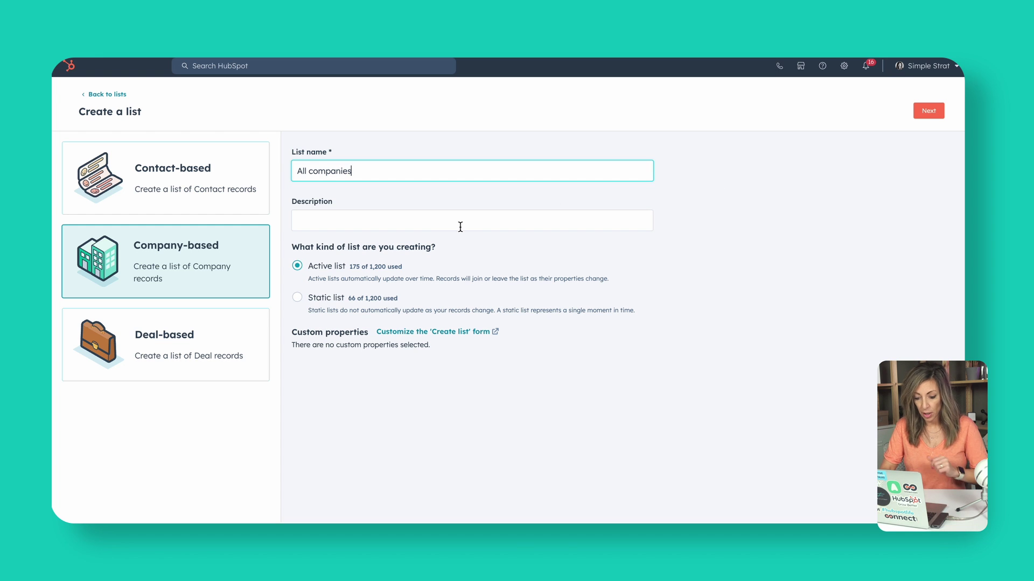
pyautogui.click(928, 111)
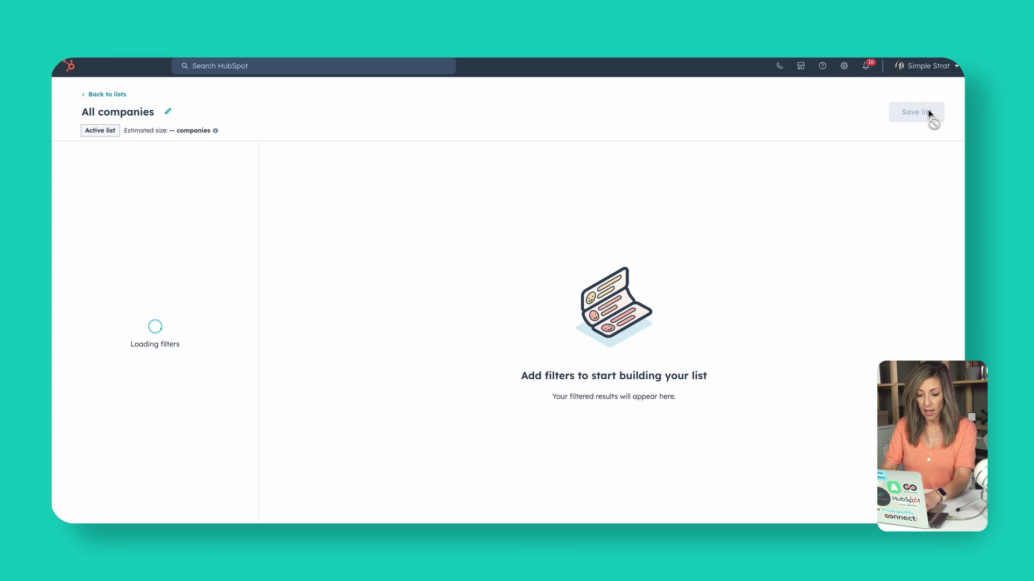
# Add a list filter on the Company name property.
pyautogui.click(156, 217)
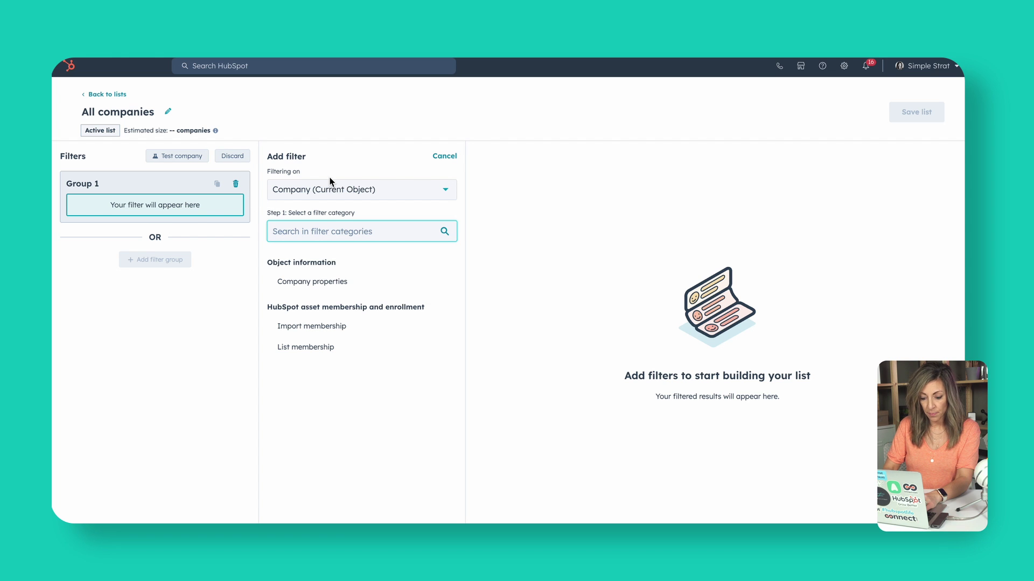
pyautogui.write('company name')
pyautogui.hotkey('ctrl', 'a')
pyautogui.press('BackSpace')
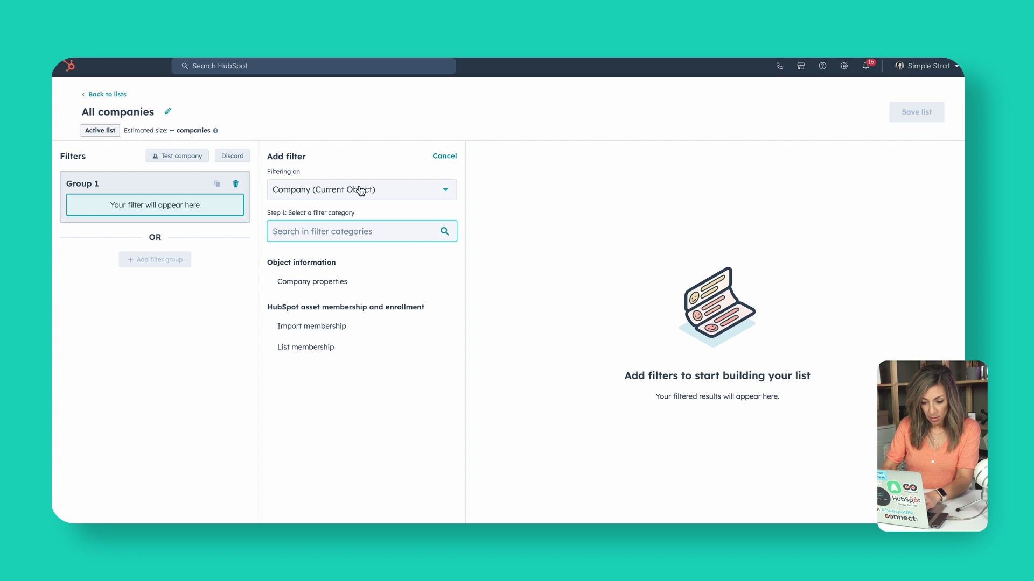
pyautogui.write('name')
pyautogui.press('BackSpace')
pyautogui.press('BackSpace')
pyautogui.press('BackSpace')
pyautogui.press('BackSpace')
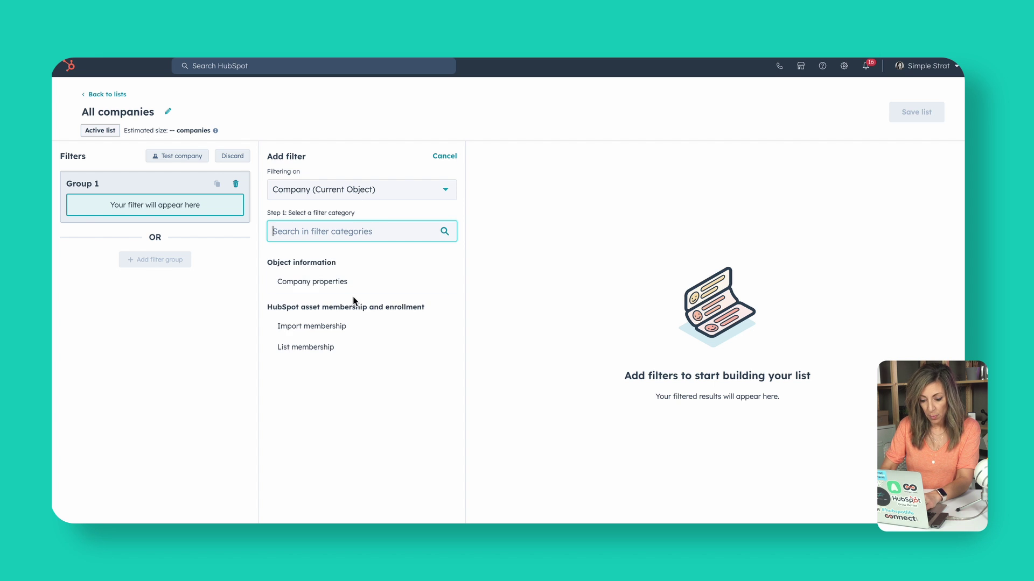
pyautogui.click(346, 281)
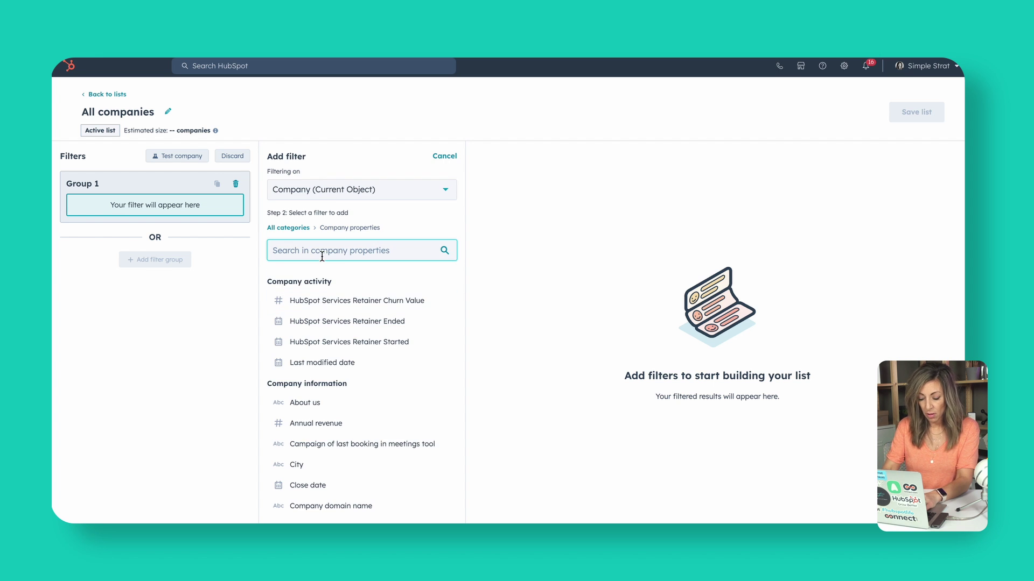
pyautogui.write('first name')
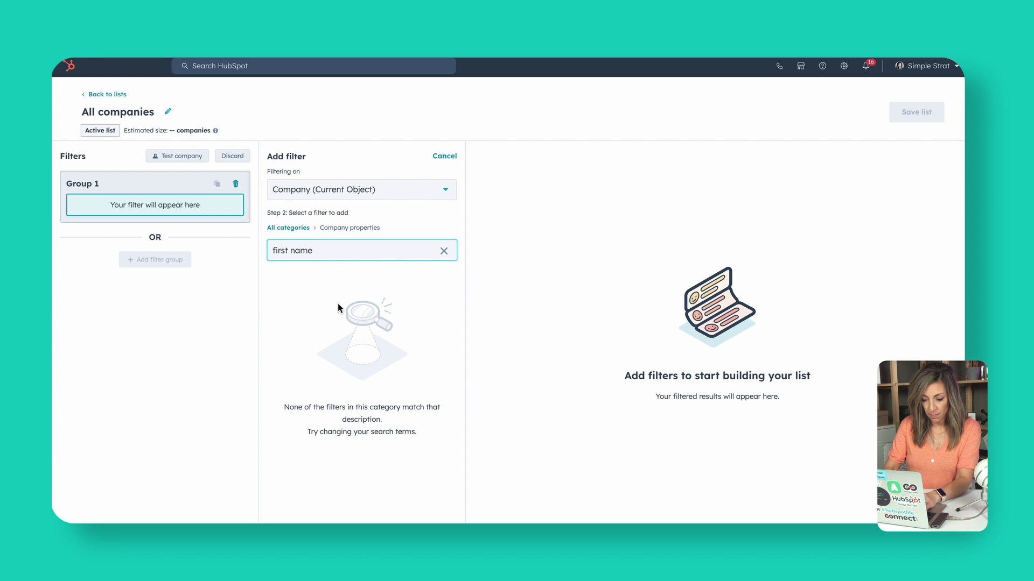
pyautogui.hotkey('ctrl', 'a')
pyautogui.press('BackSpace')
pyautogui.write('name')
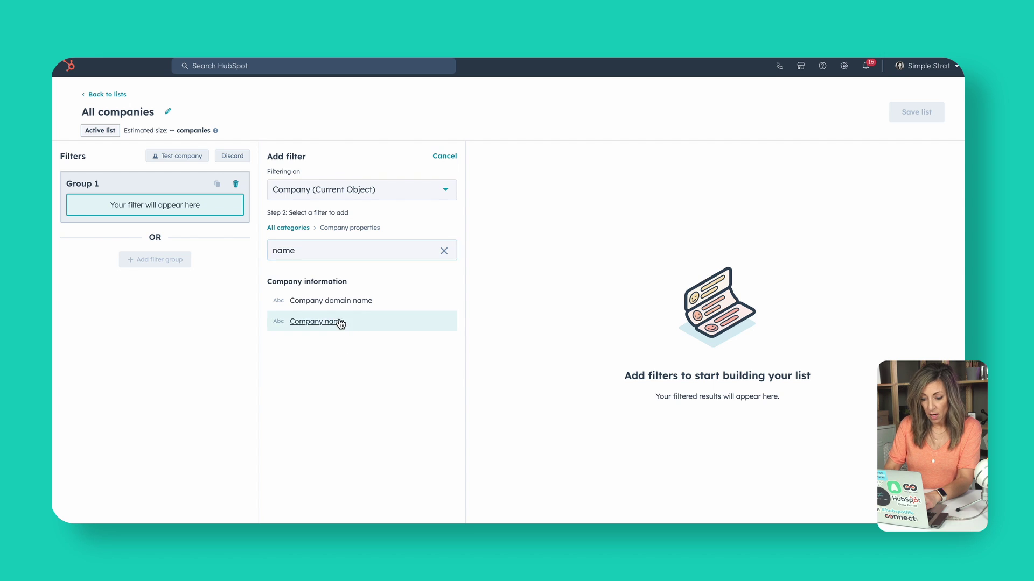
pyautogui.click(338, 322)
# Set the Company name filter to 'is known' and save the list.
pyautogui.click(324, 205)
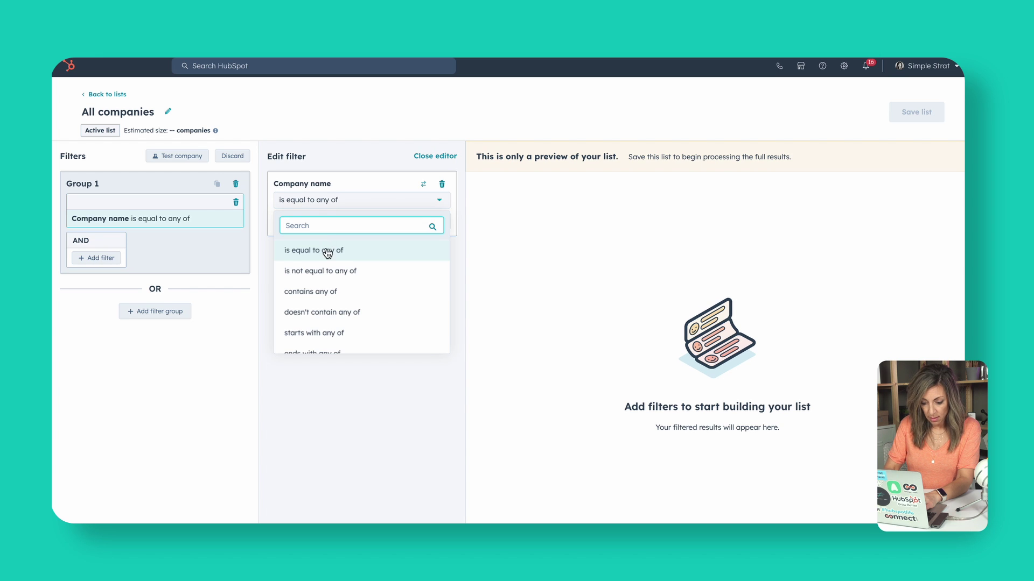
pyautogui.scroll(-4, 329, 286)
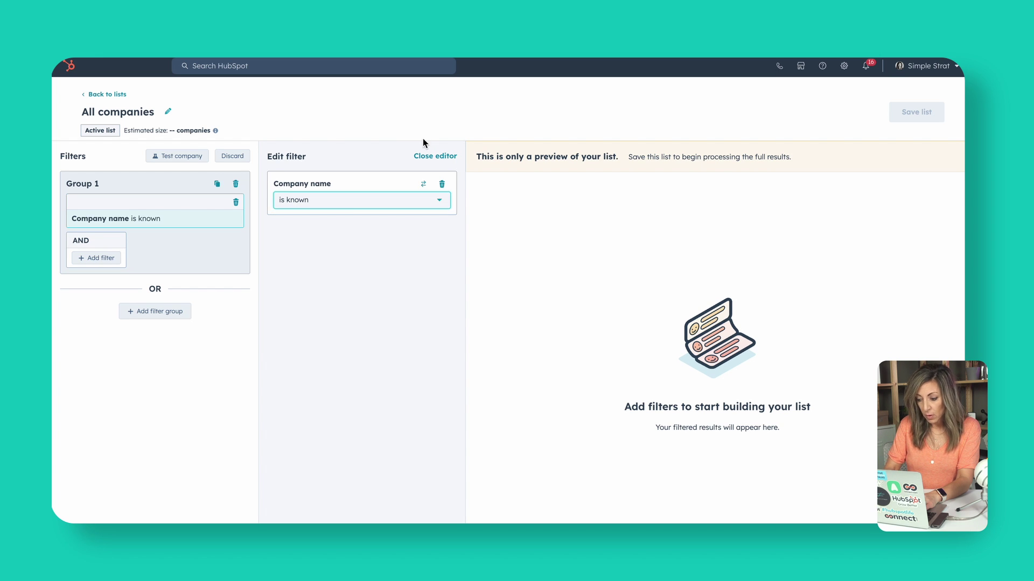
pyautogui.click(925, 115)
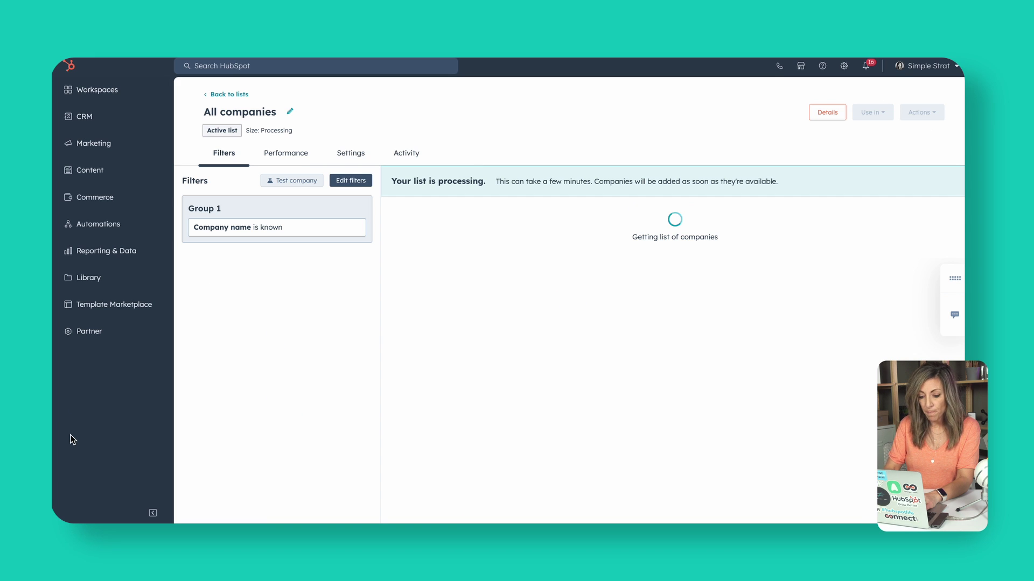
# Start a new ads audience based on a company list from Marketing > Ads.
pyautogui.click(106, 145)
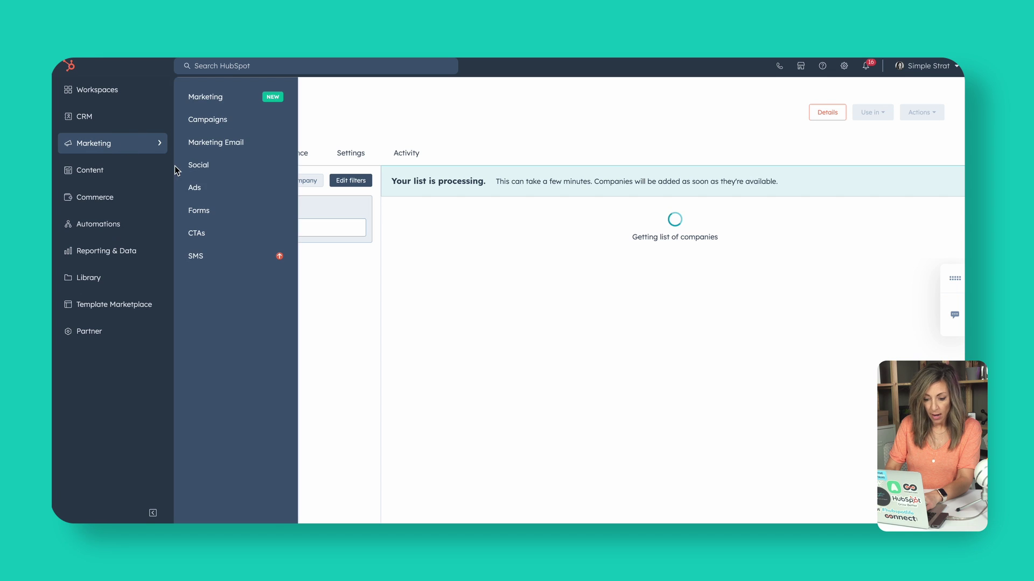
pyautogui.click(215, 193)
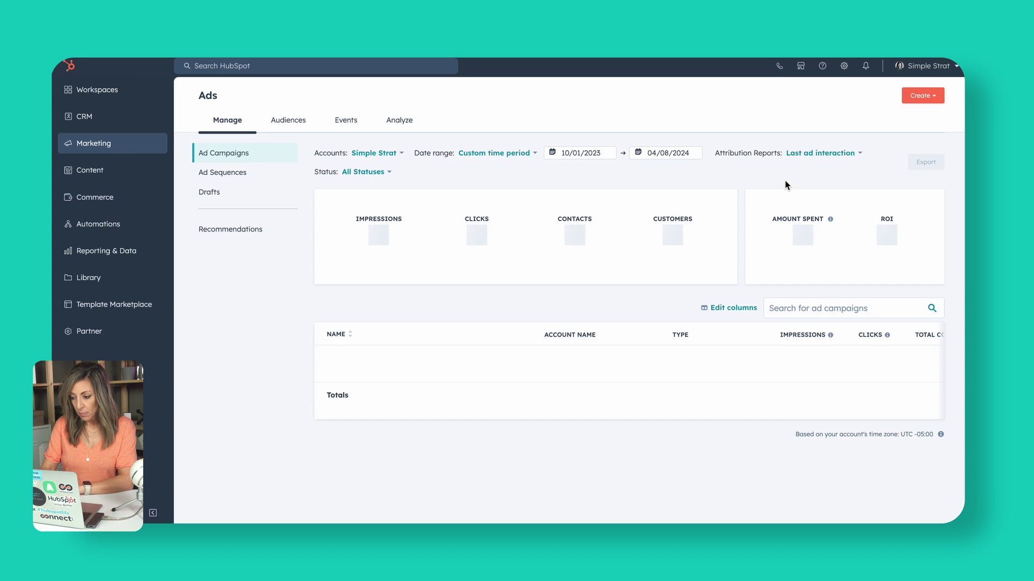
pyautogui.click(923, 96)
pyautogui.click(920, 148)
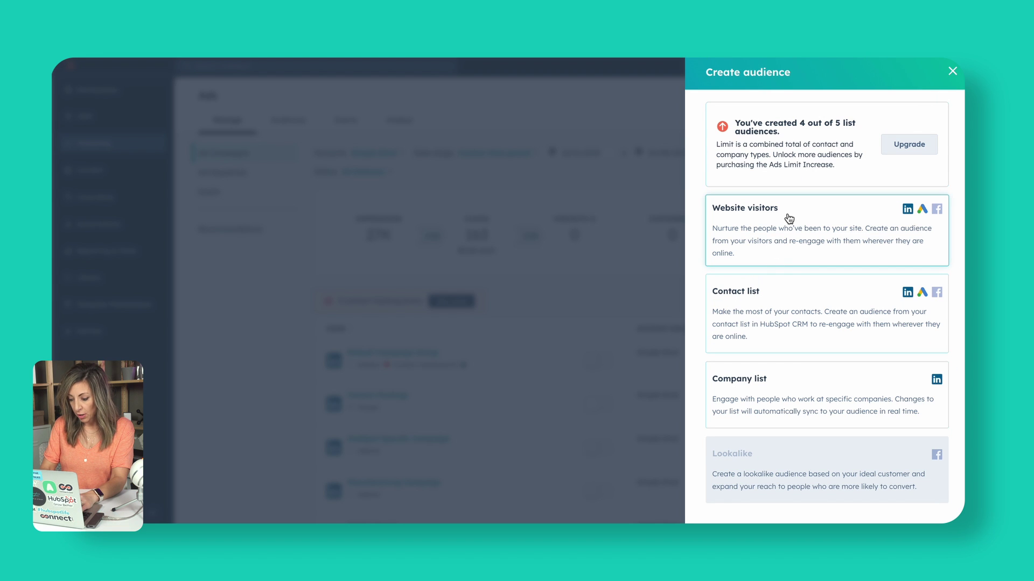
pyautogui.click(780, 401)
# Select the All companies list, name the audience 'All Companies in CRM', and create it.
pyautogui.click(749, 143)
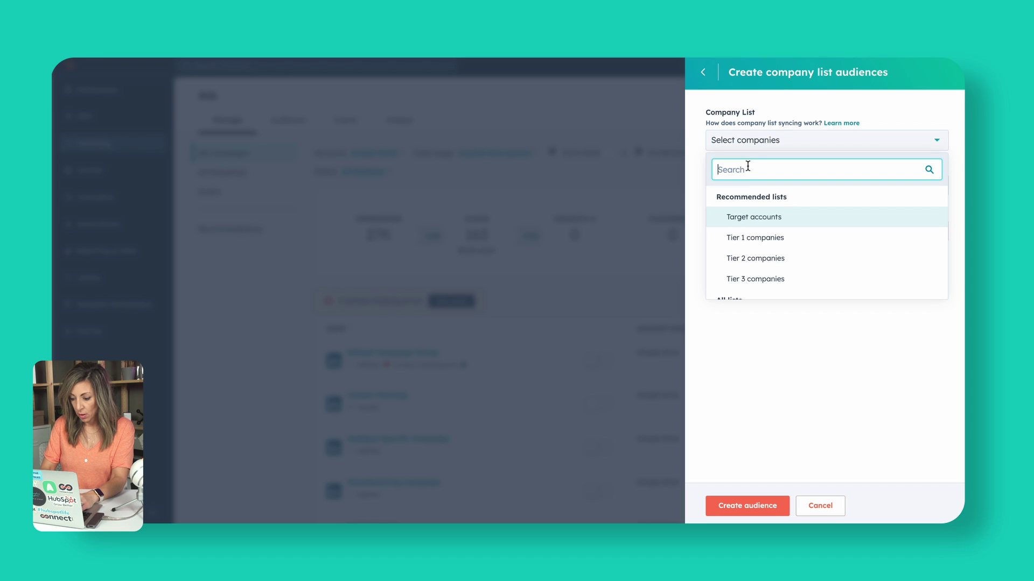
pyautogui.scroll(-1, 743, 244)
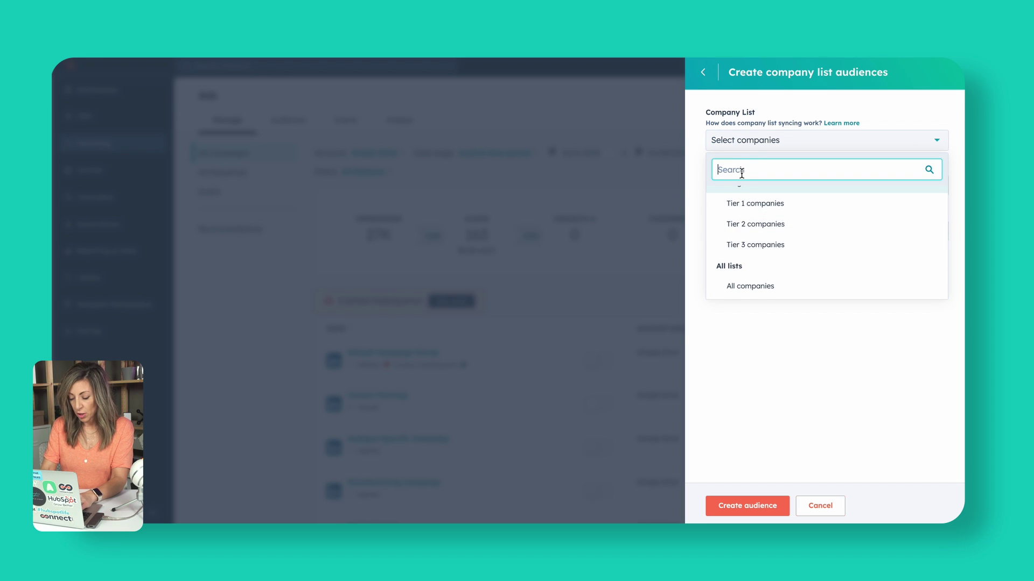
pyautogui.write('all')
pyautogui.click(765, 219)
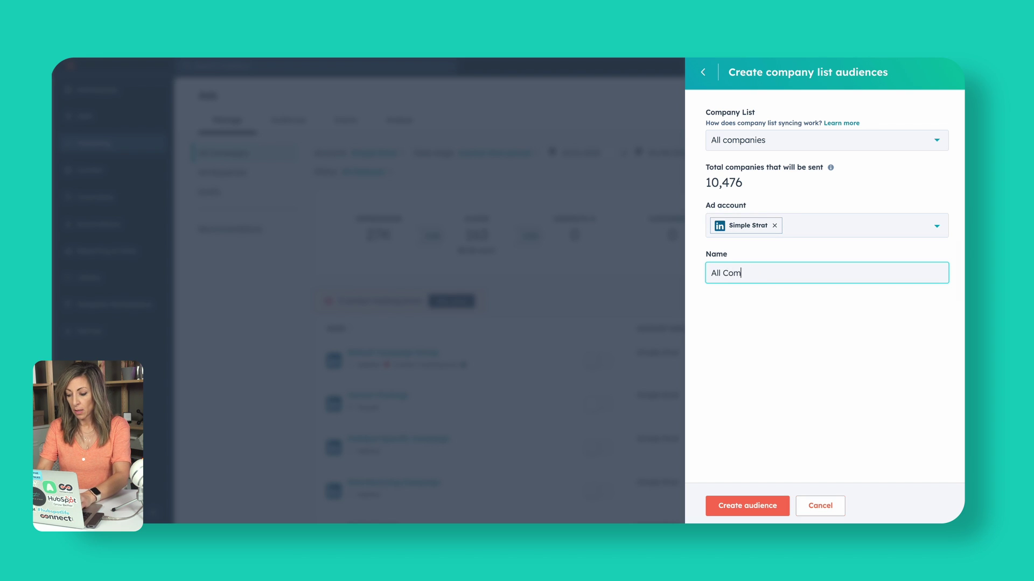
pyautogui.write('ll Companies in CRM')
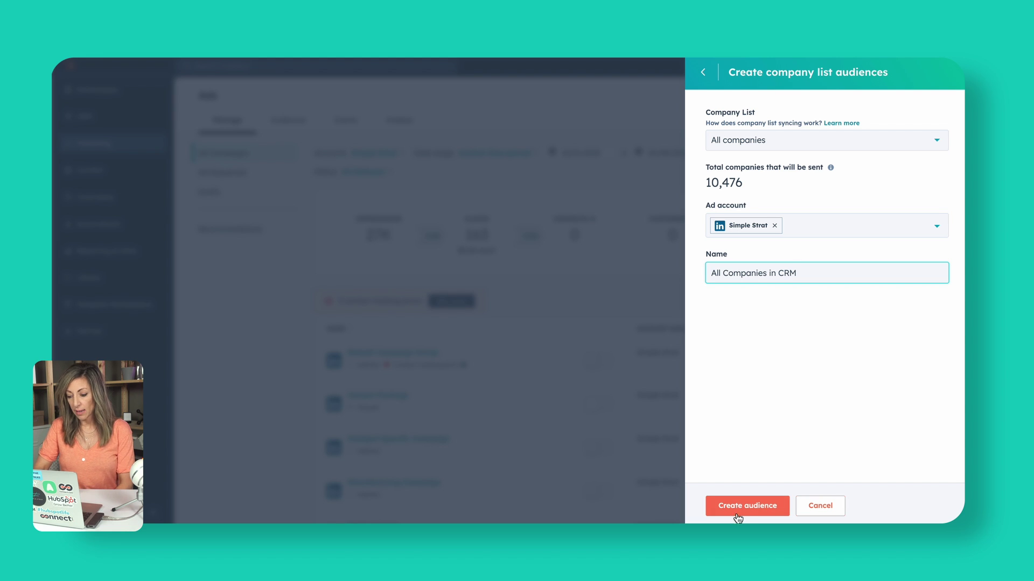
pyautogui.click(739, 515)
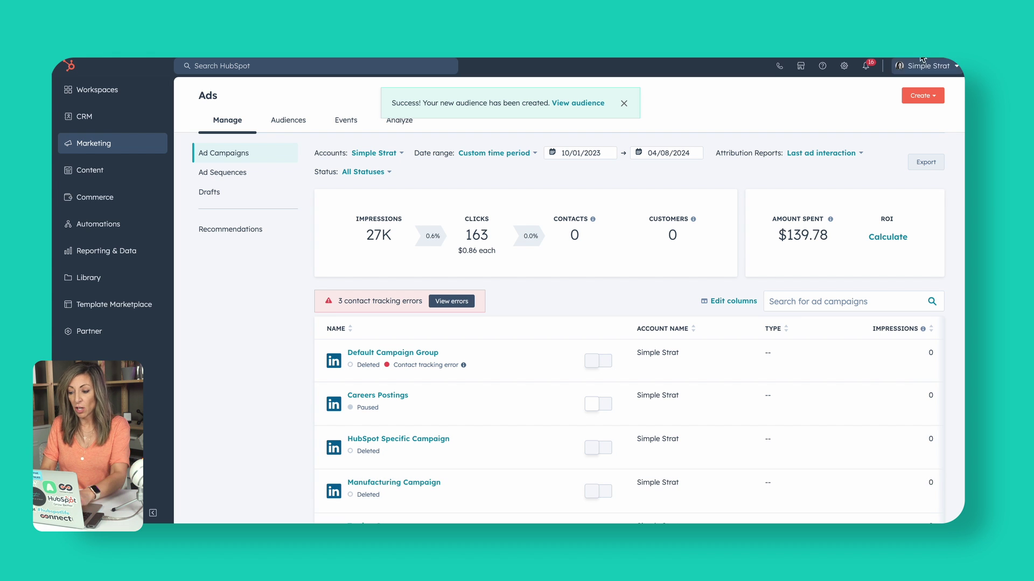
# In LinkedIn, go to Campaign Manager's Audiences page via For Business > Advertise.
pyautogui.hotkey('ctrl', 'Tab')
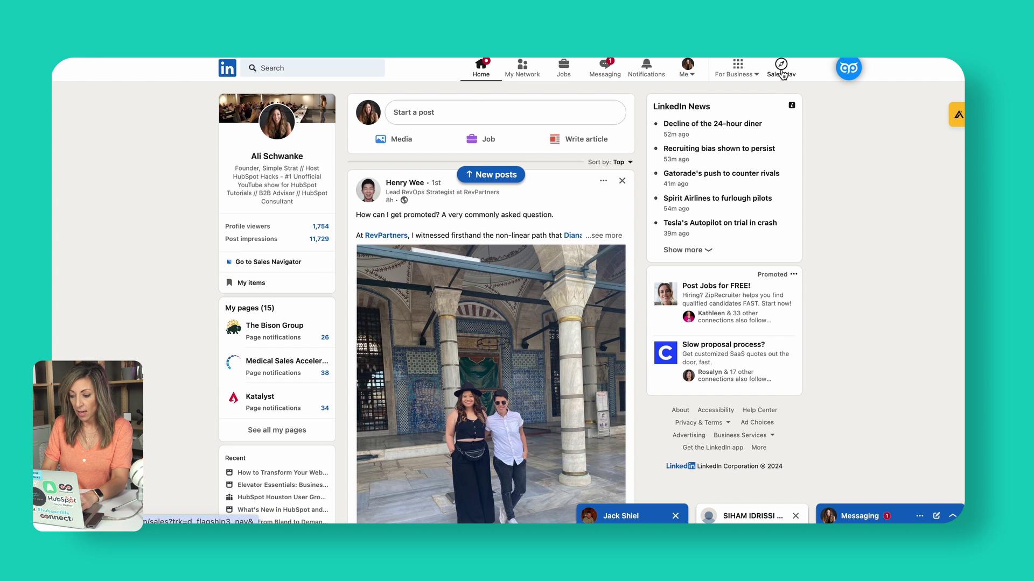
pyautogui.click(737, 68)
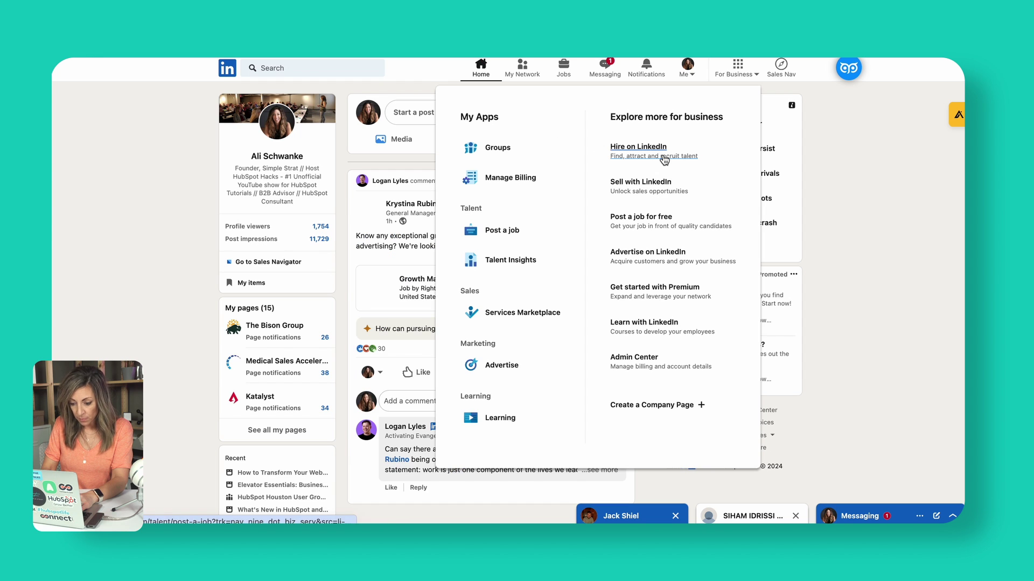
pyautogui.click(498, 365)
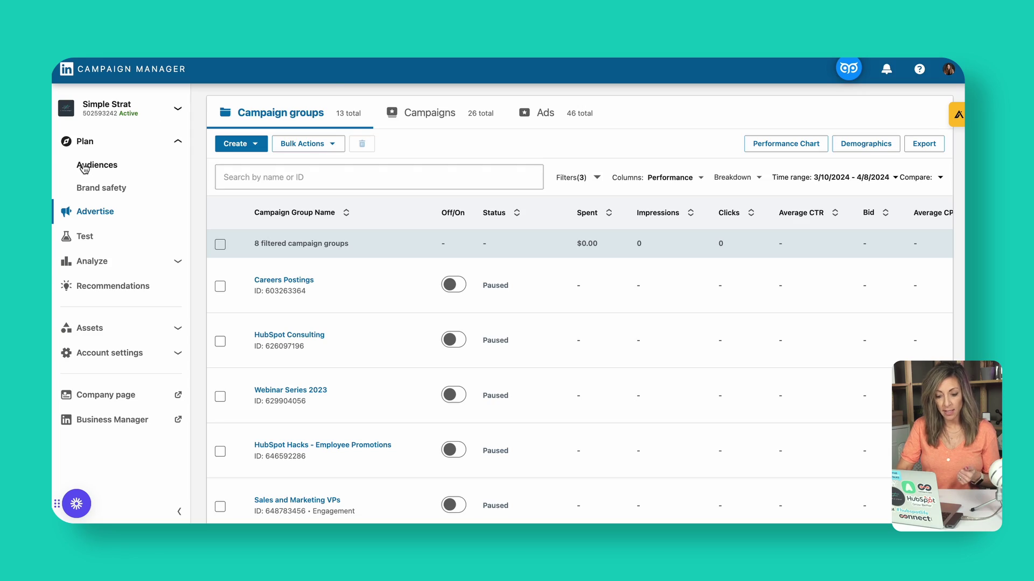
pyautogui.click(85, 168)
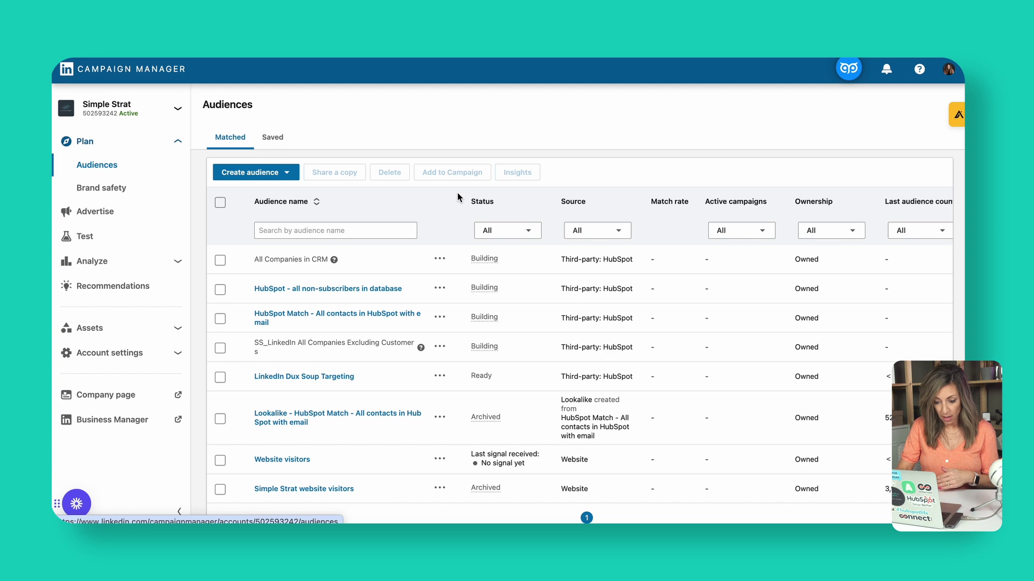
pyautogui.scroll(-1, 457, 197)
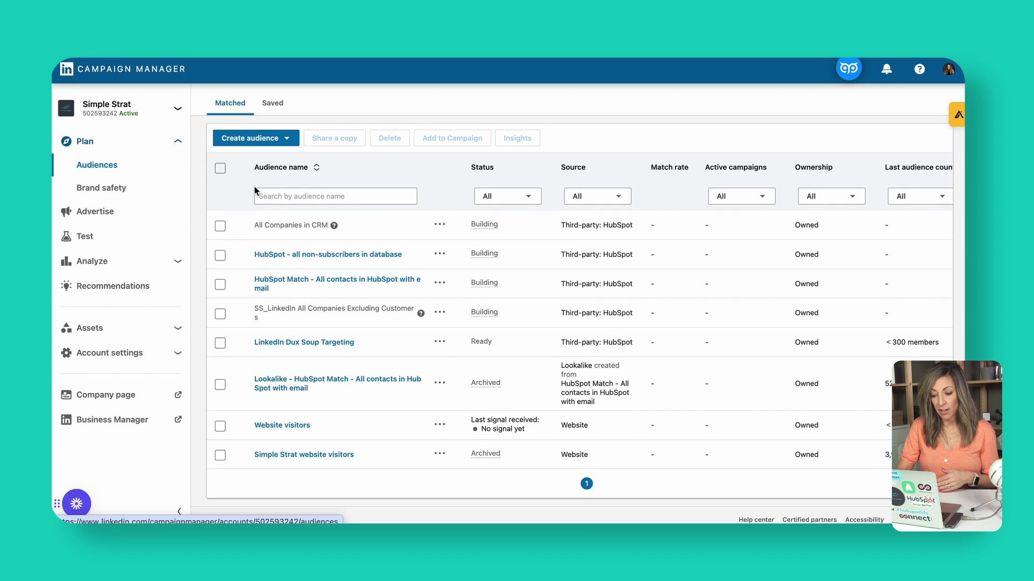